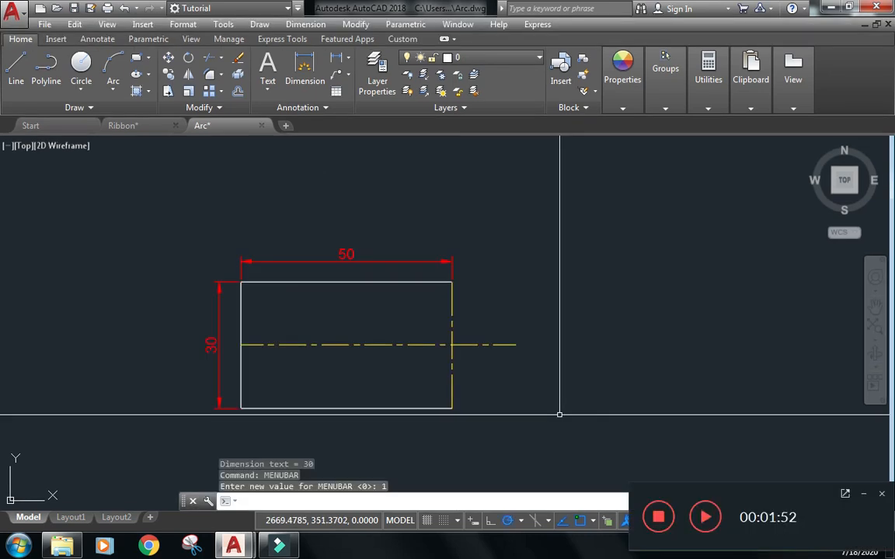
- Turn off polar tracking and review the available arc construction methods and the Arc command
key("F10")
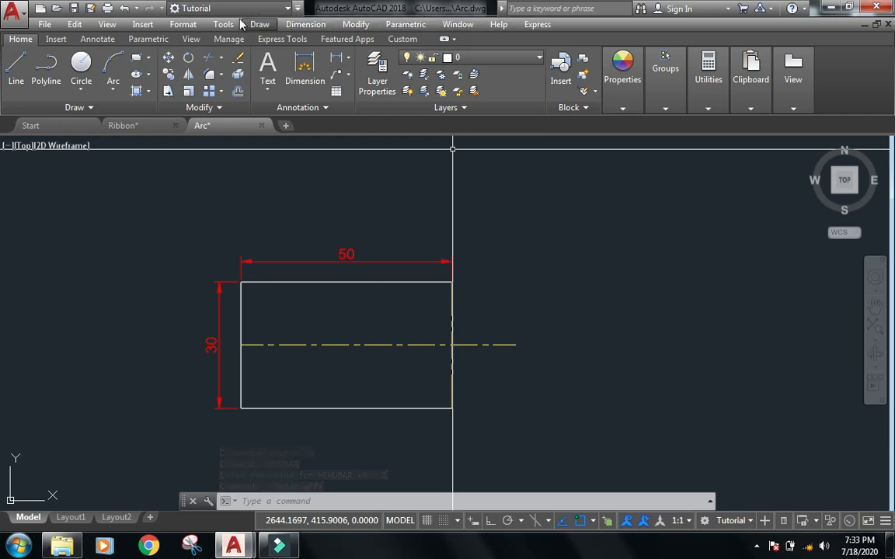
left_click(261, 24)
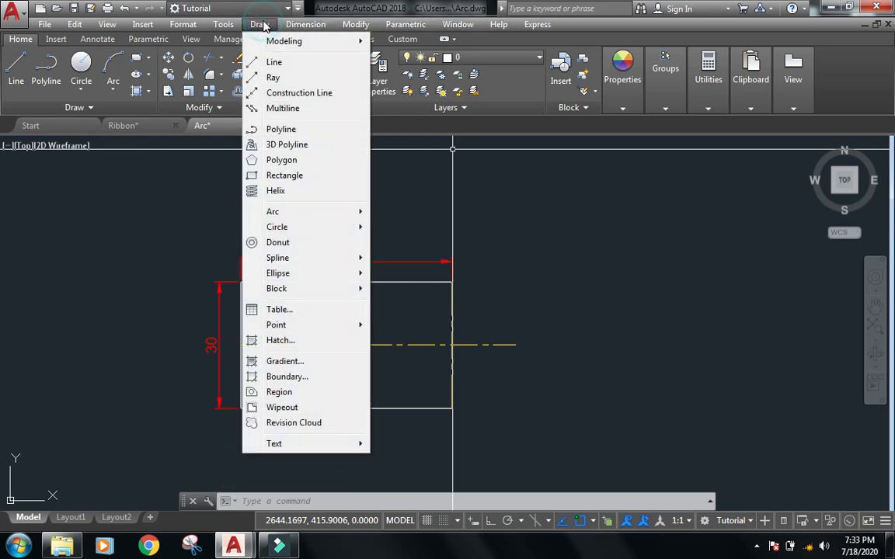
left_click(282, 215)
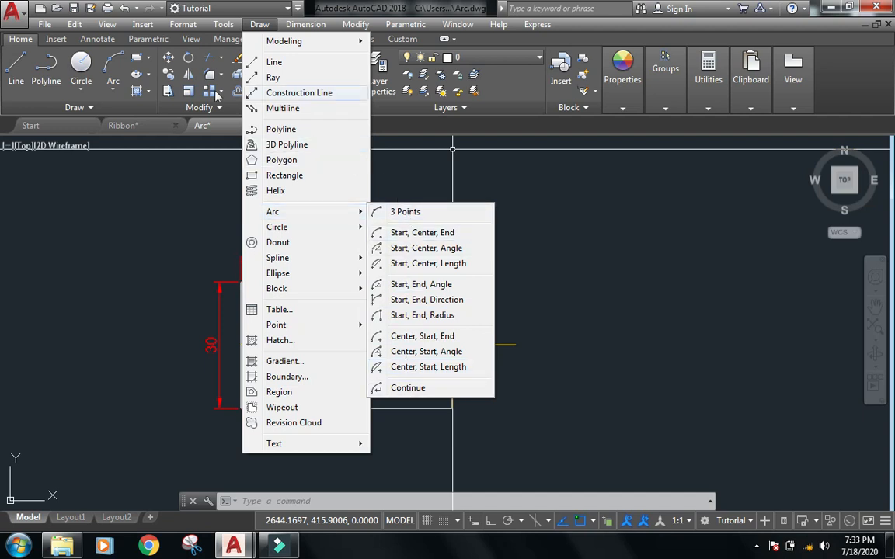
left_click(92, 73)
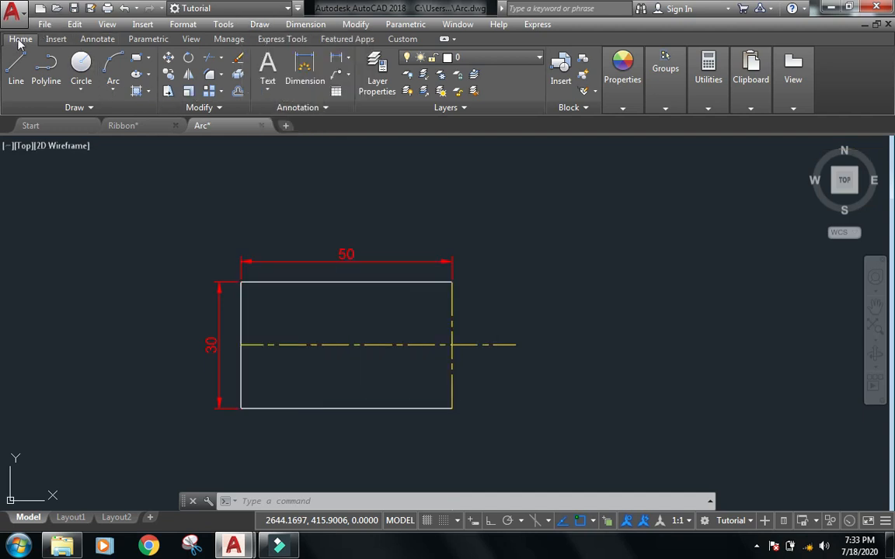
left_click(113, 91)
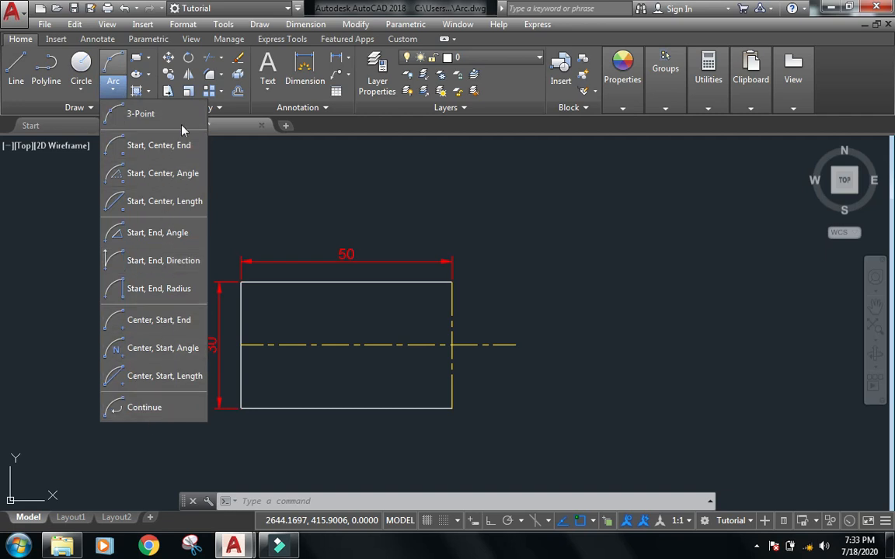
key("Escape")
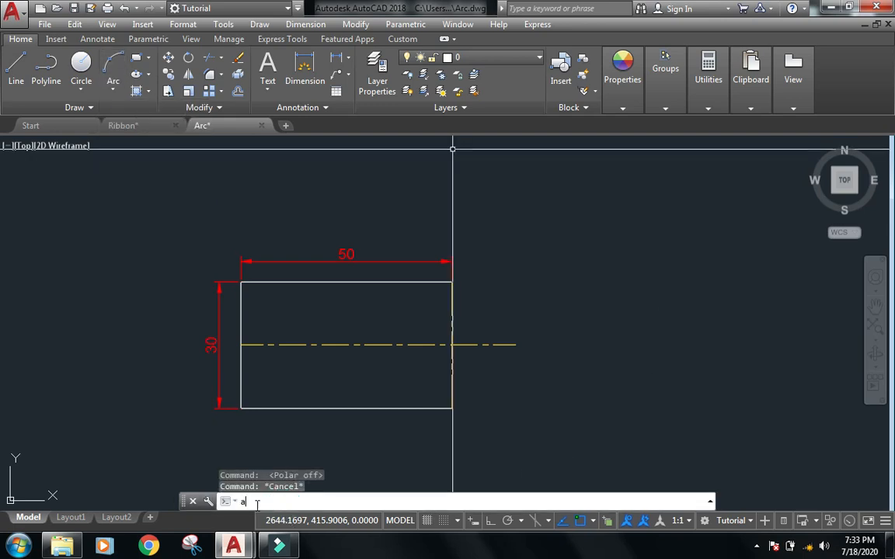
key("Return")
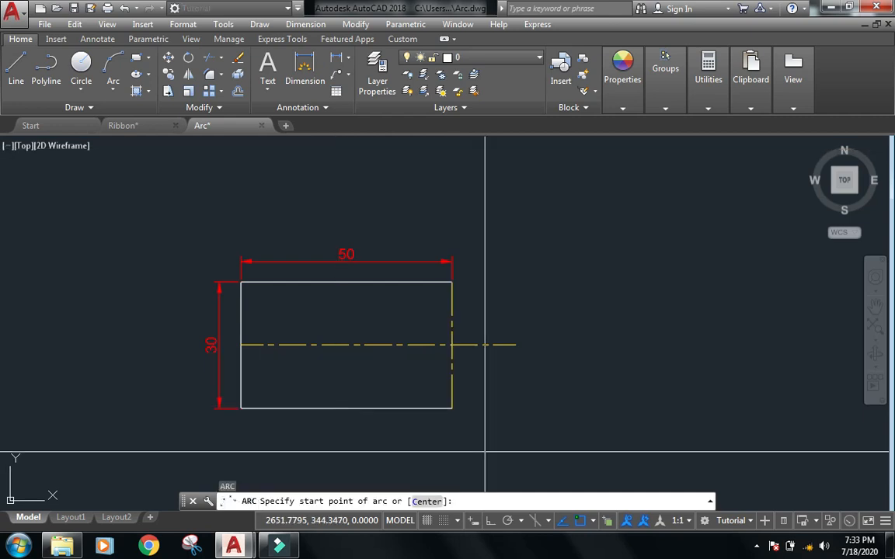
key("Escape")
key("F10")
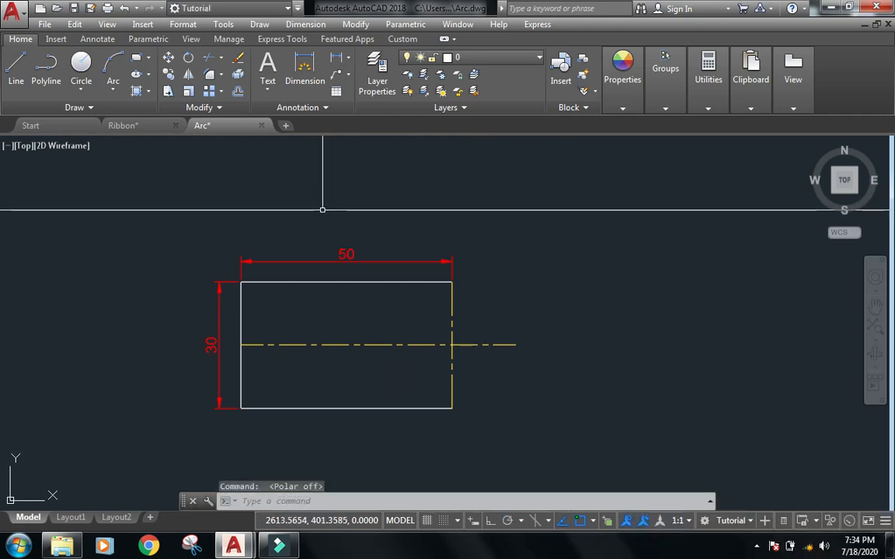
- Draw a 3-Point arc from the rectangle's lower-right corner through the horizontal centerline's right endpoint to the upper-right corner
left_click(113, 91)
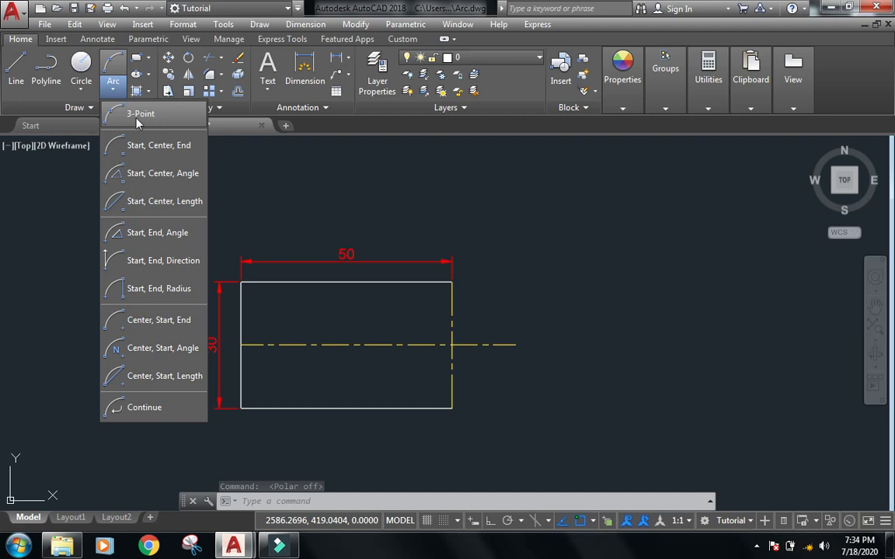
left_click(139, 114)
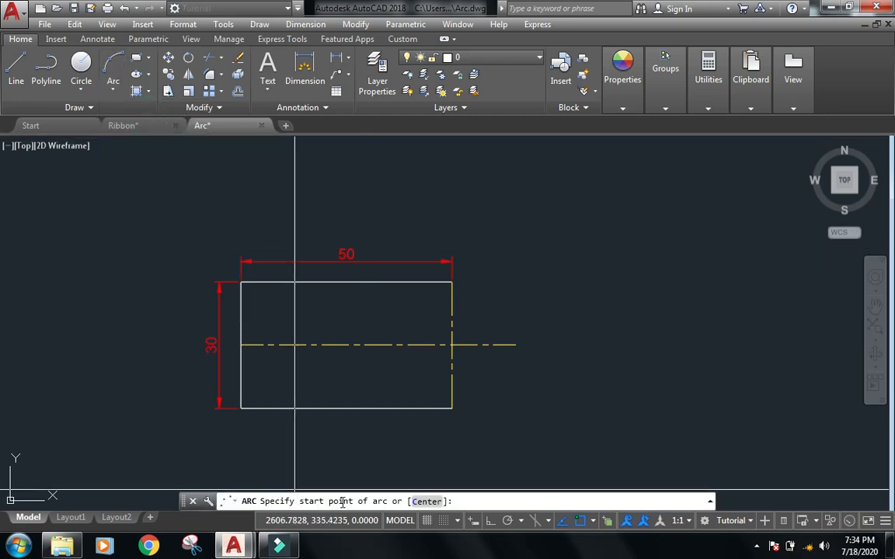
left_click(449, 407)
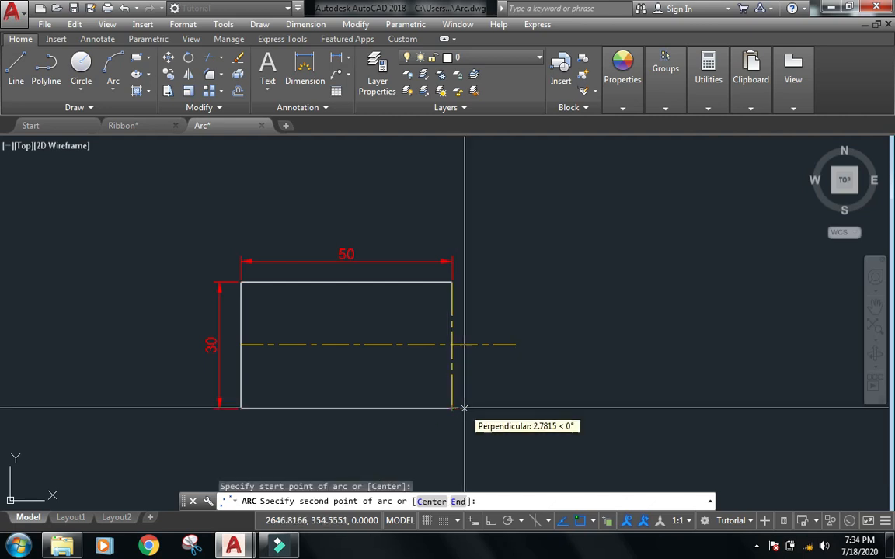
left_click(515, 344)
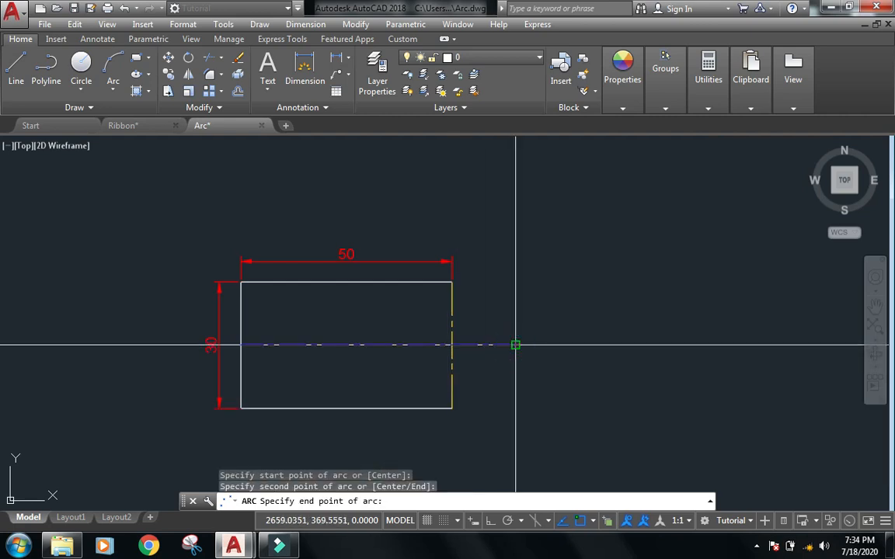
left_click(452, 281)
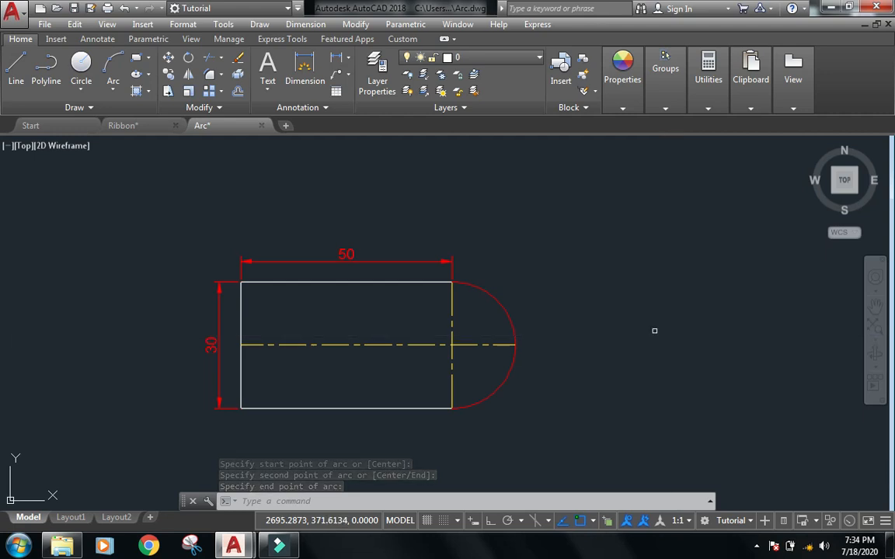
- Draw a freehand three-point arc in the empty area right of the rectangle, from about 2710,367 through about 2698,386
type("a")
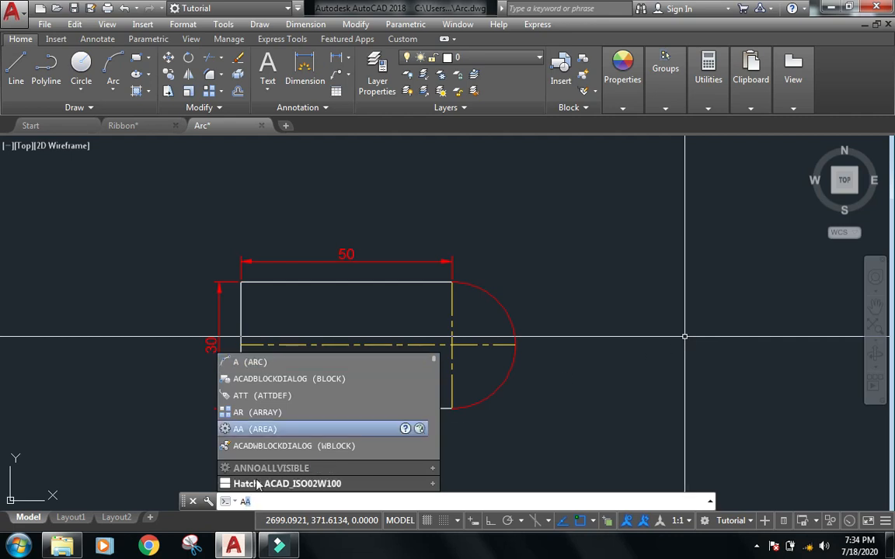
mouse_move(257, 485)
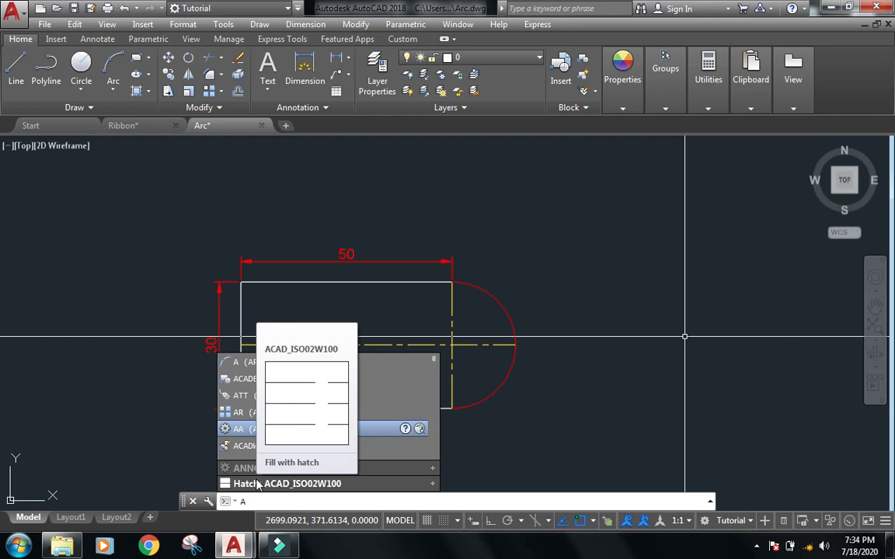
key("Return")
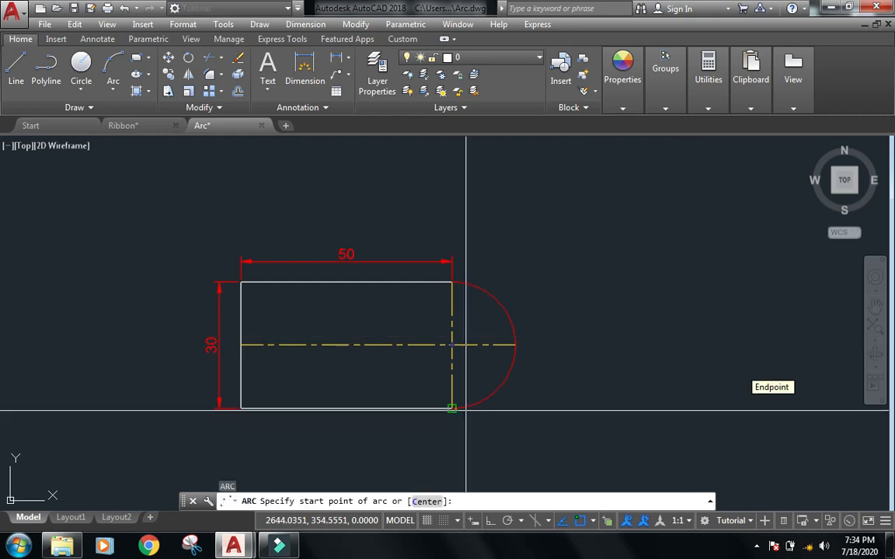
left_click(733, 355)
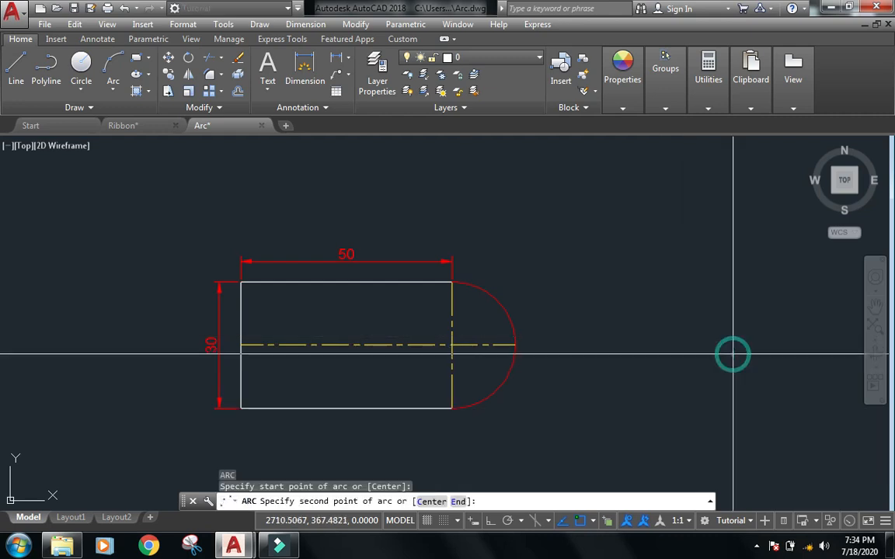
left_click(680, 277)
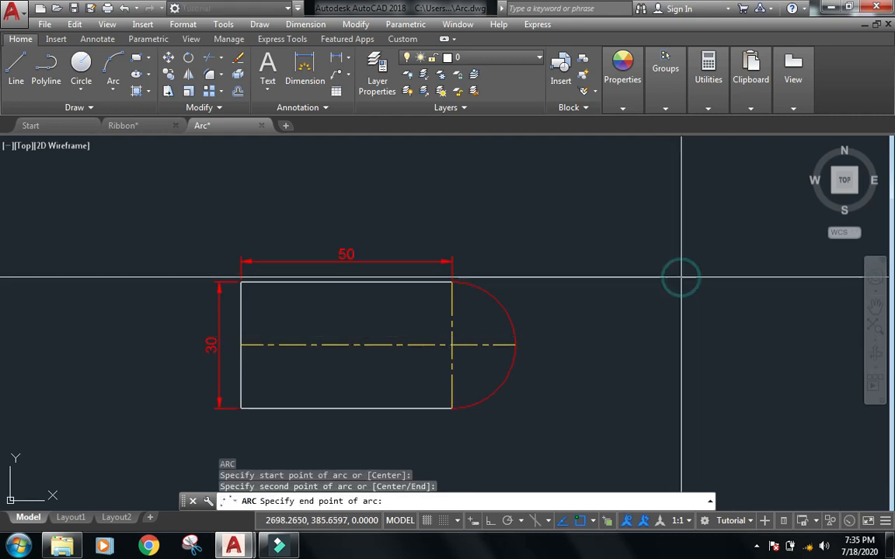
left_click(621, 254)
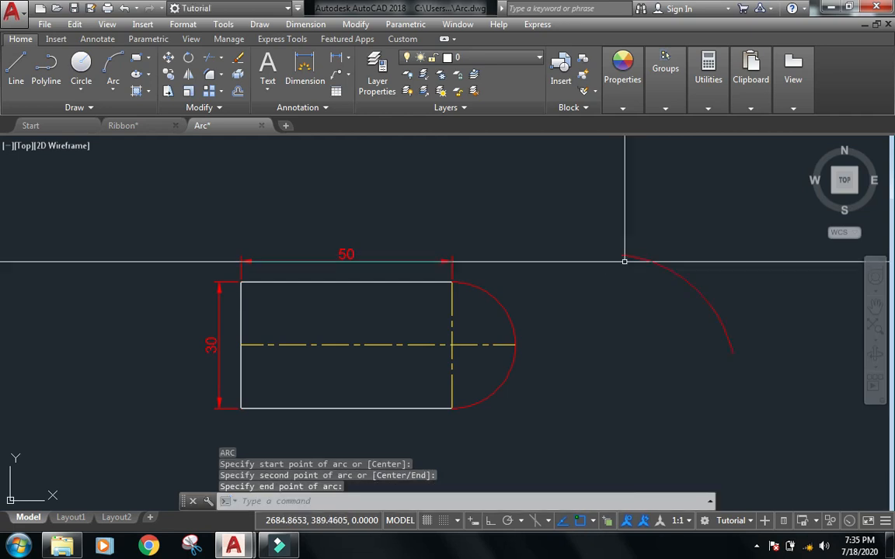
- Erase both the arc at the rectangle's right end and the freehand arc beside it
left_click(704, 243)
left_click(506, 315)
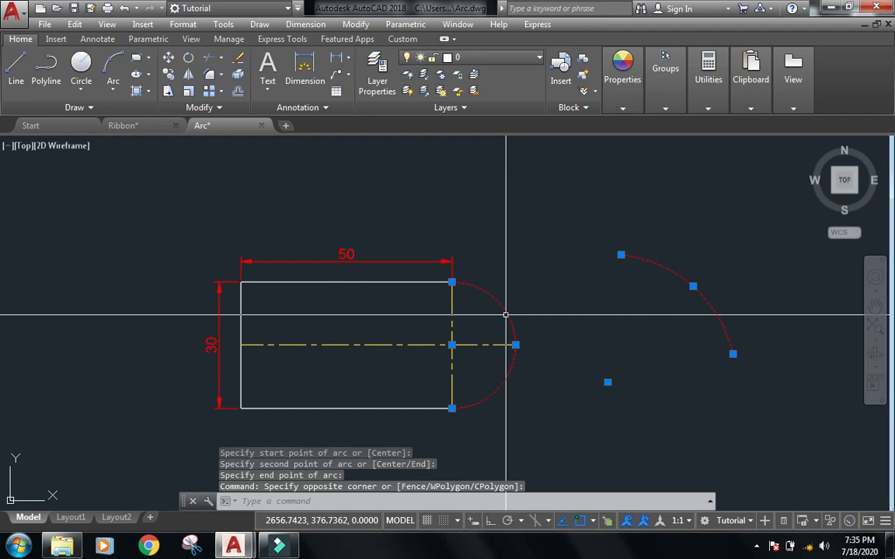
left_click(114, 95)
type("e")
key("Return")
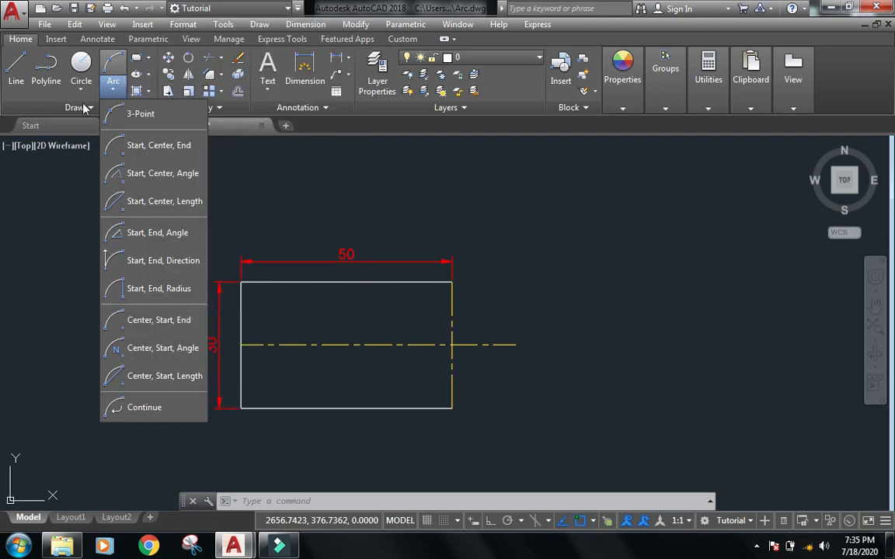
- Draw a Start, Center, End arc from the lower-right corner, centered on the centerline intersection, ending short of the upper-right corner
left_click(135, 149)
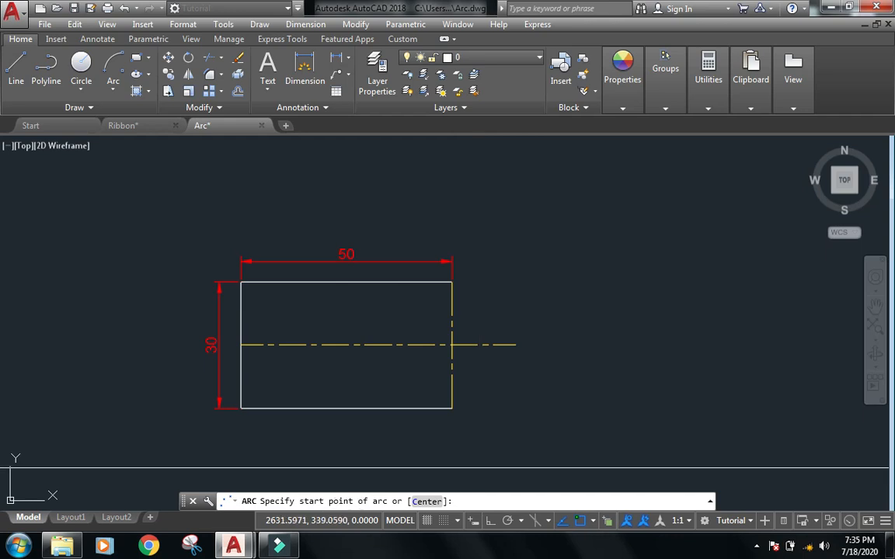
left_click(451, 408)
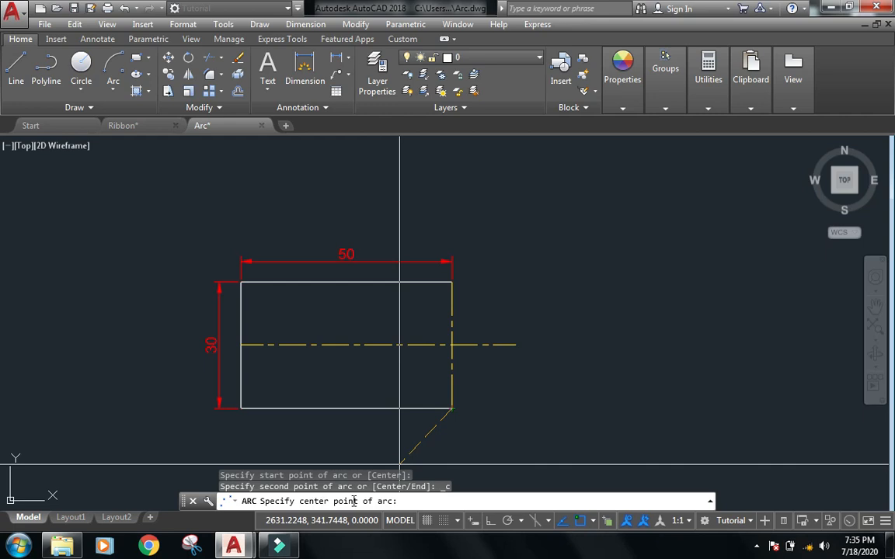
left_click(452, 345)
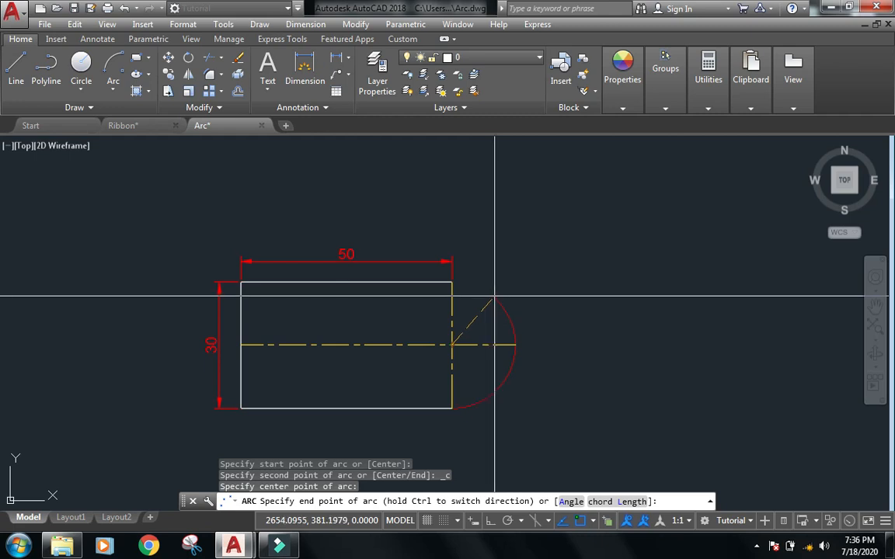
left_click(495, 297)
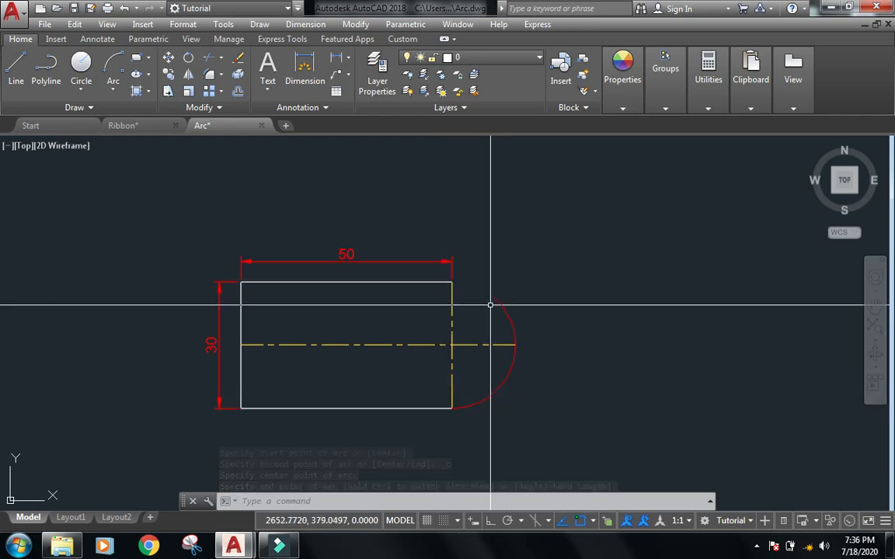
- Erase the partial arc that stops short of the rectangle's upper-right corner
left_click(488, 296)
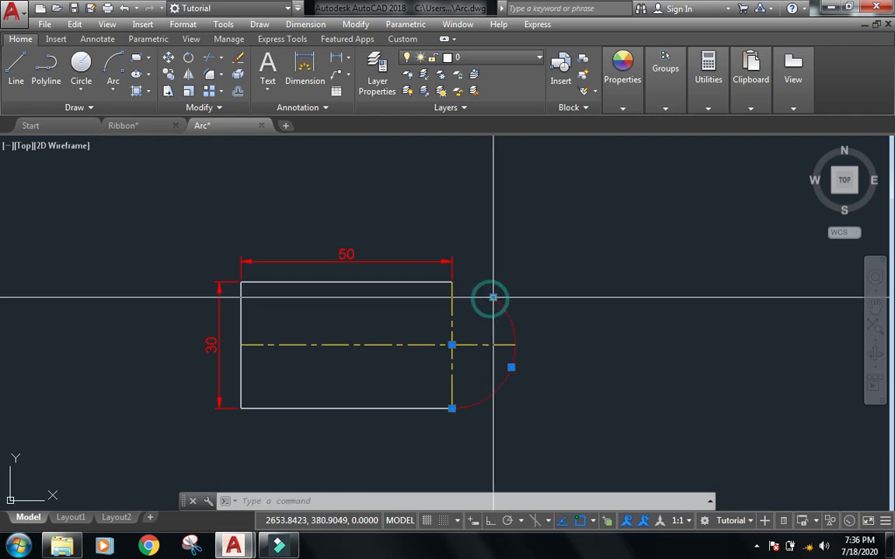
type("e")
key("Return")
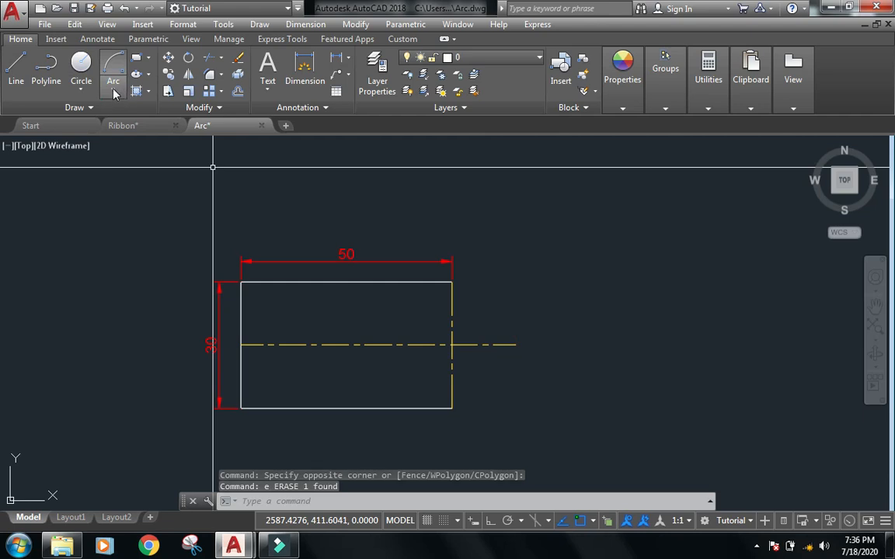
- Draw a Start, Center, End arc from the lower-right corner, centered on the centerline intersection, to the upper-right corner
left_click(113, 92)
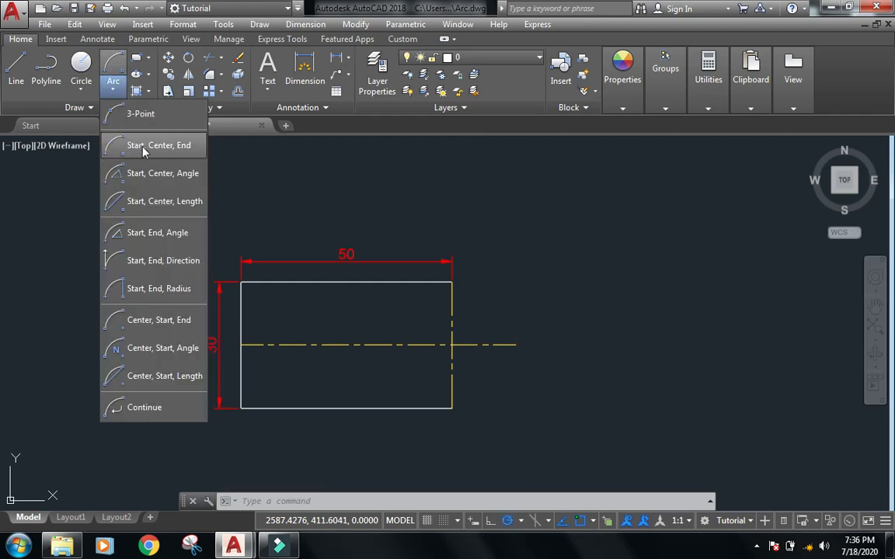
left_click(143, 149)
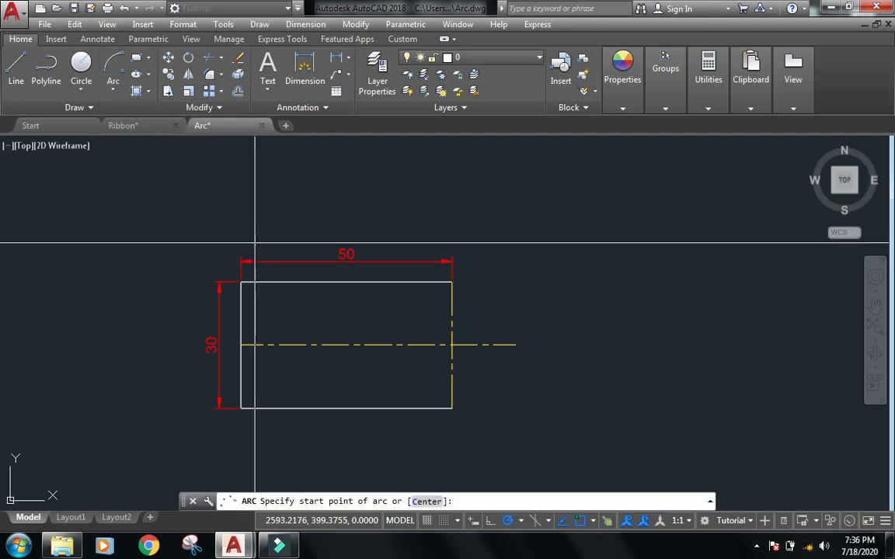
left_click(451, 406)
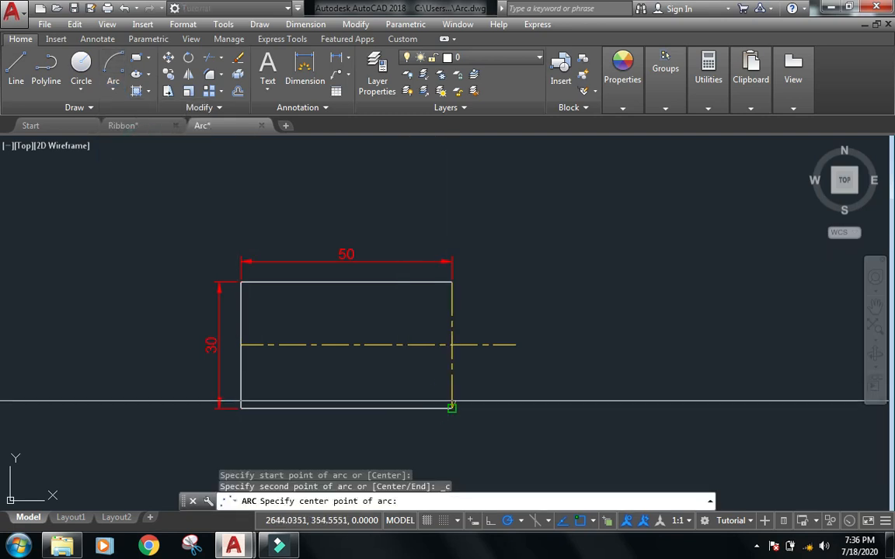
left_click(452, 344)
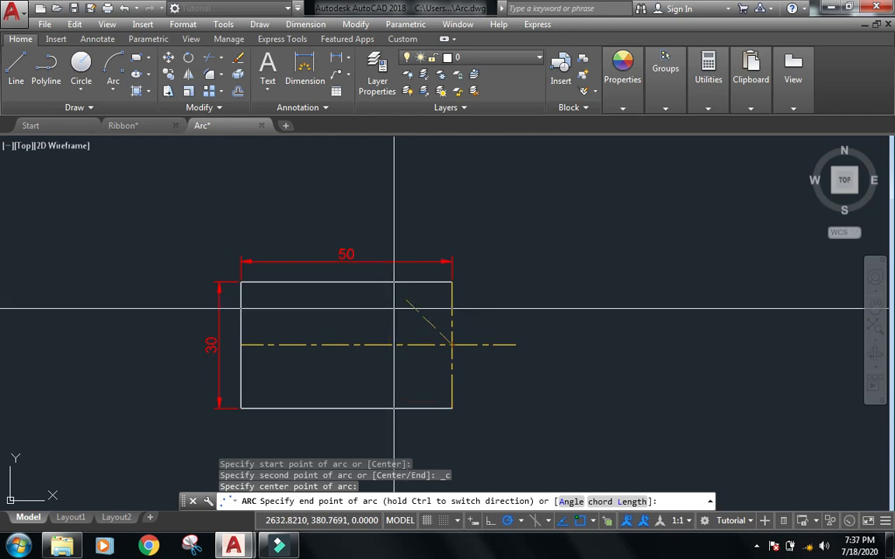
left_click(452, 282)
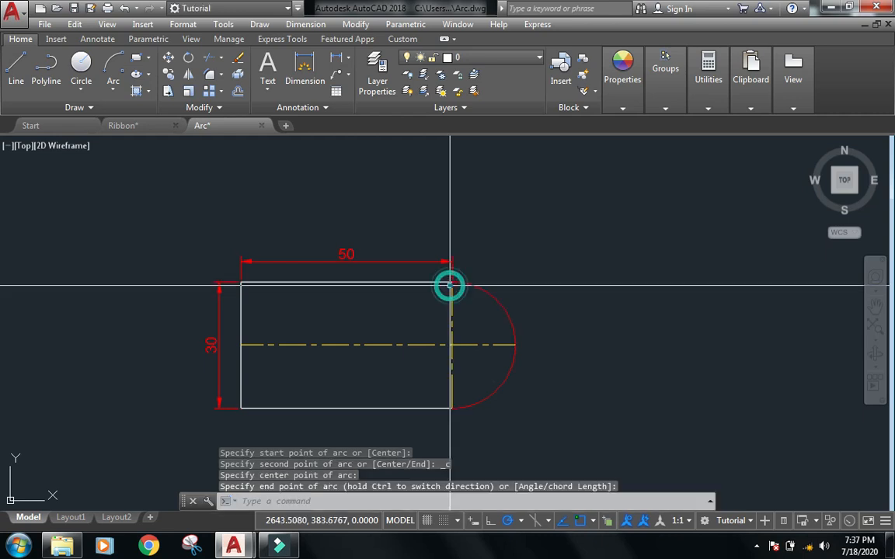
- Erase the semicircular arc joining the rectangle's two right corners
left_click(509, 312)
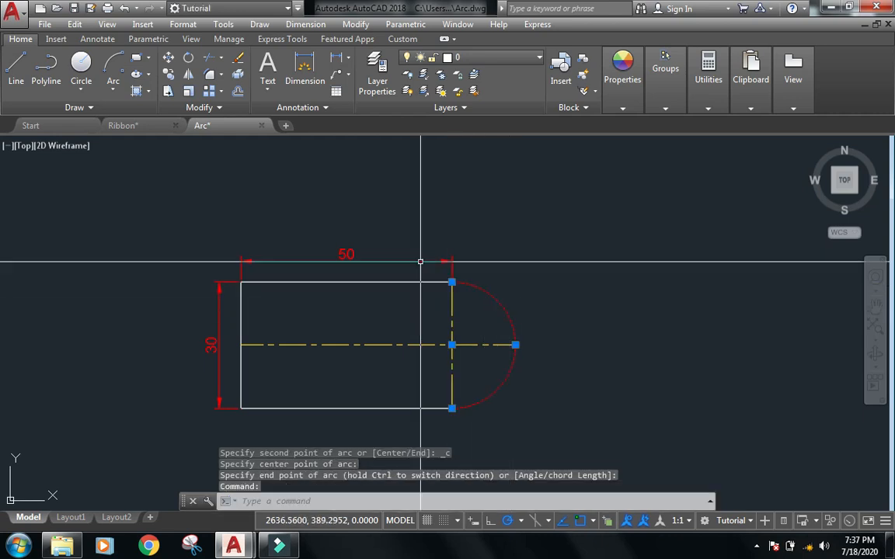
type("e")
key("Return")
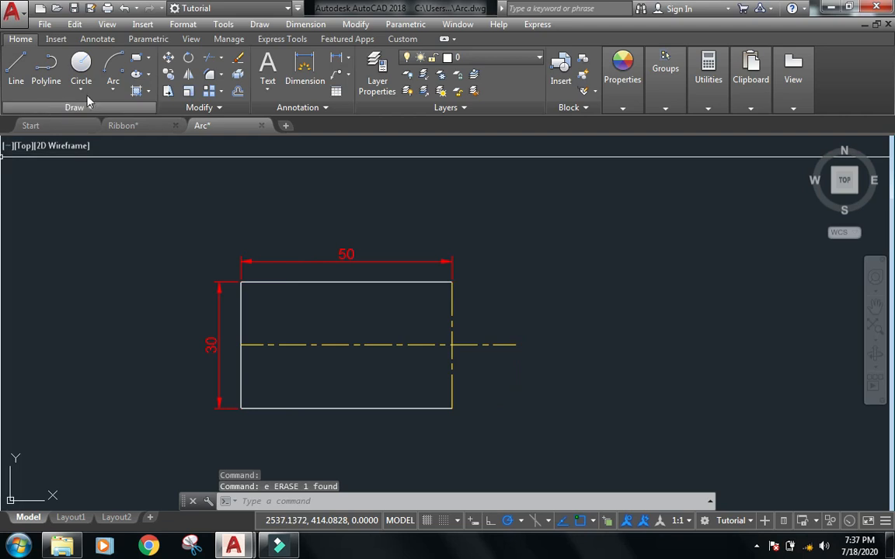
- Draw a Start, Center, Angle arc from the rectangle's lower-right corner, centered on the centerline intersection, with a 45-degree included angle
left_click(114, 92)
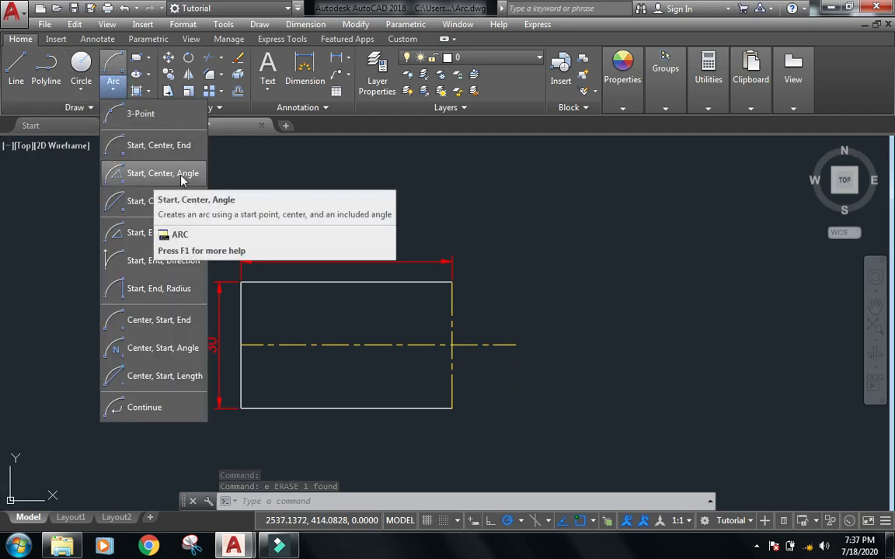
left_click(161, 174)
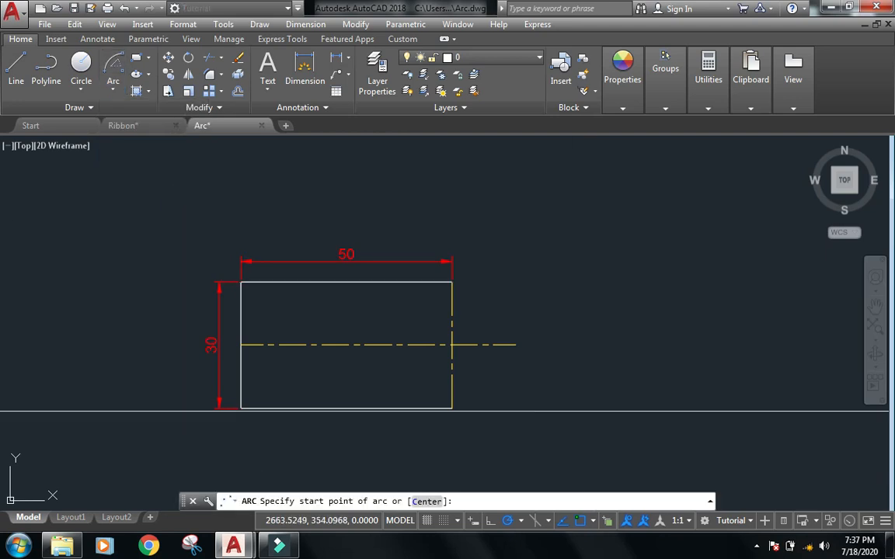
left_click(451, 408)
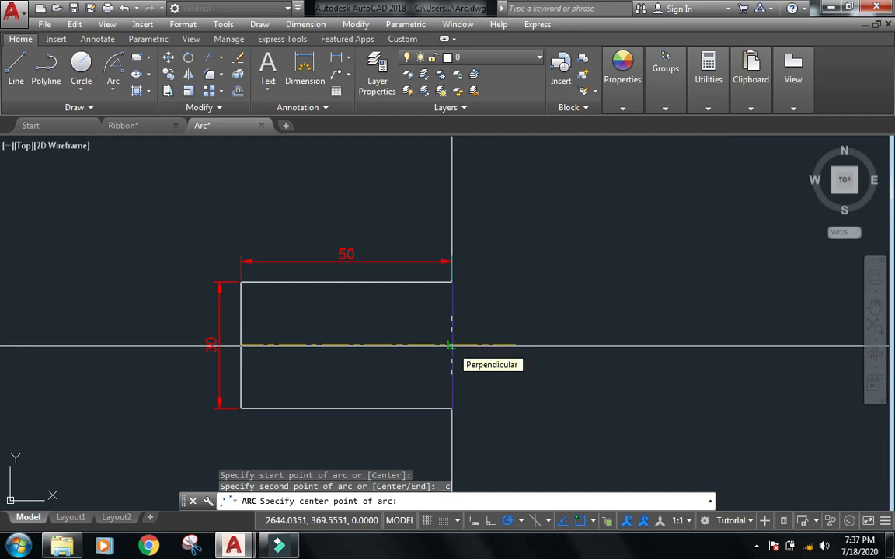
left_click(451, 345)
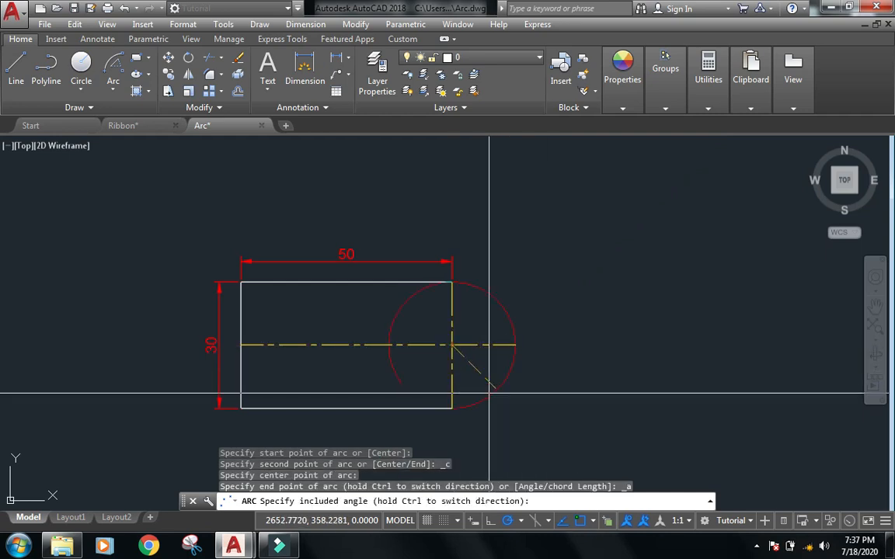
key("F8")
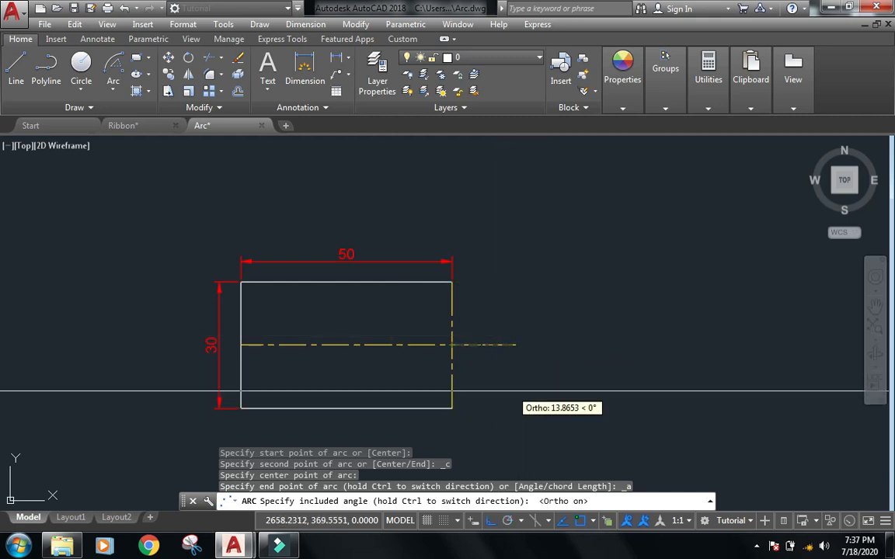
key("F8")
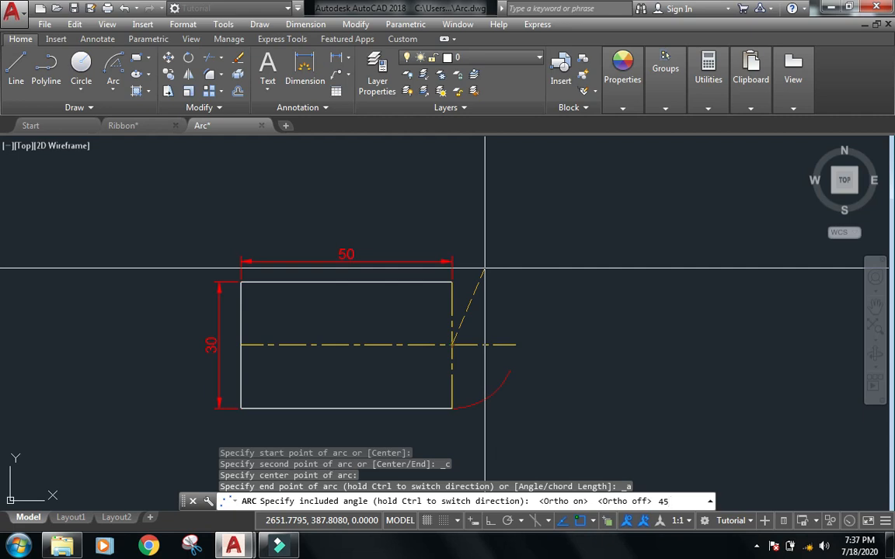
key("Return")
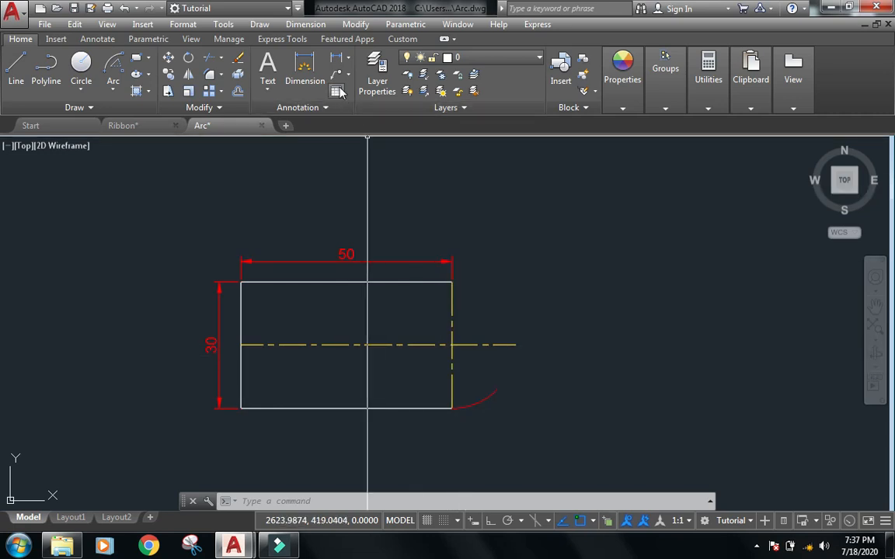
- Add an angular dimension to the arc at the rectangle's lower-right corner, placed between the arc and its center
left_click(347, 60)
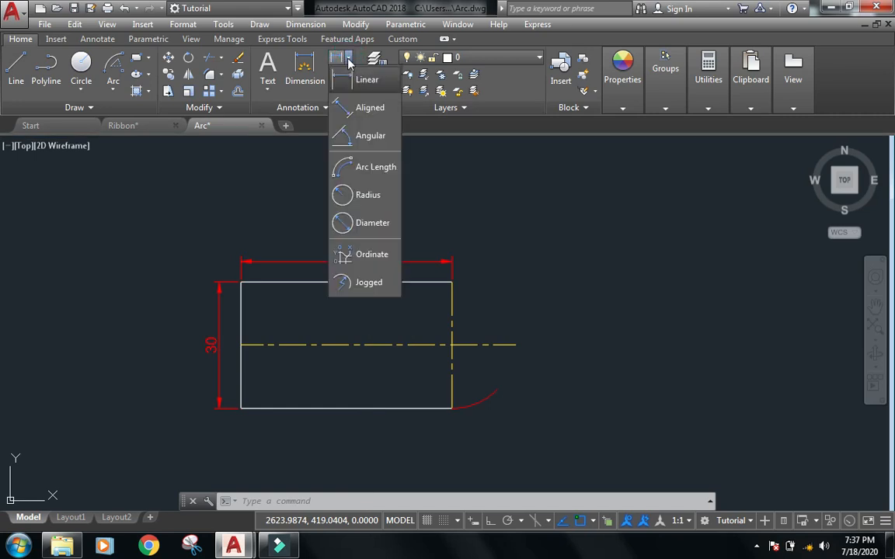
left_click(368, 136)
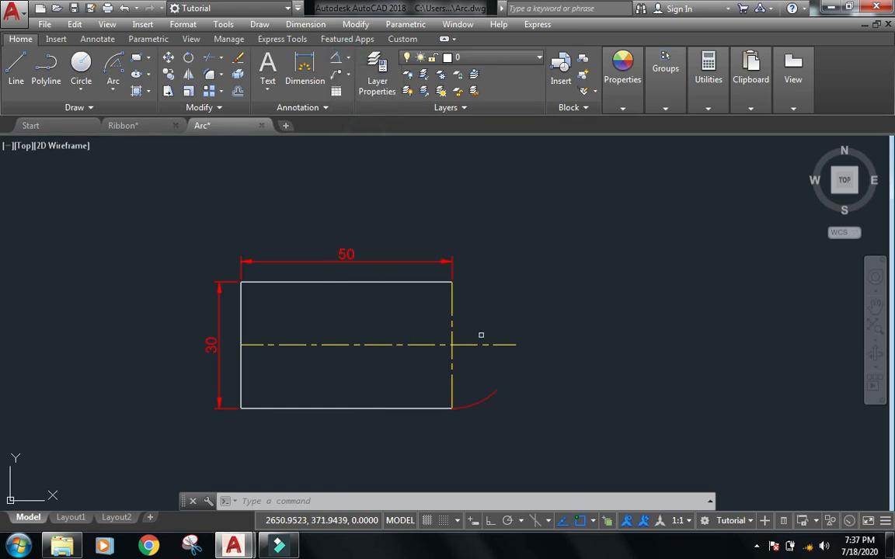
left_click(476, 401)
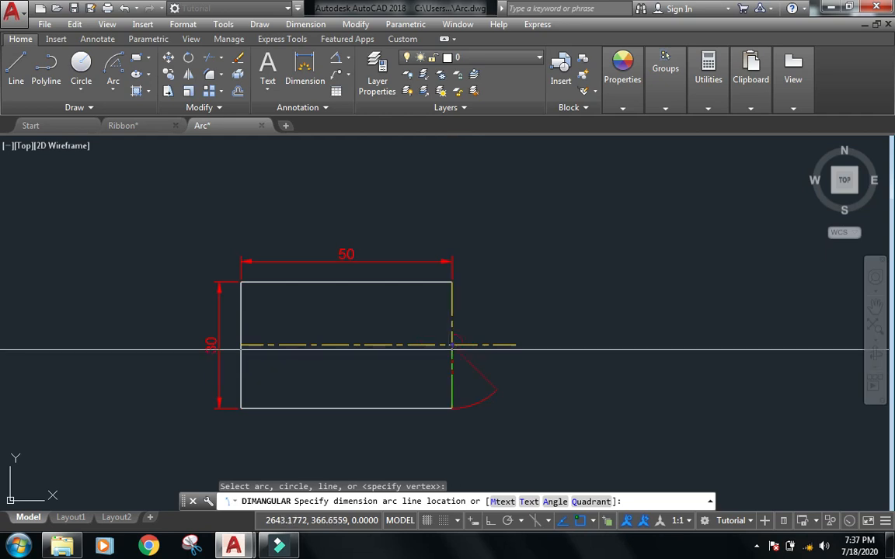
left_click(472, 382)
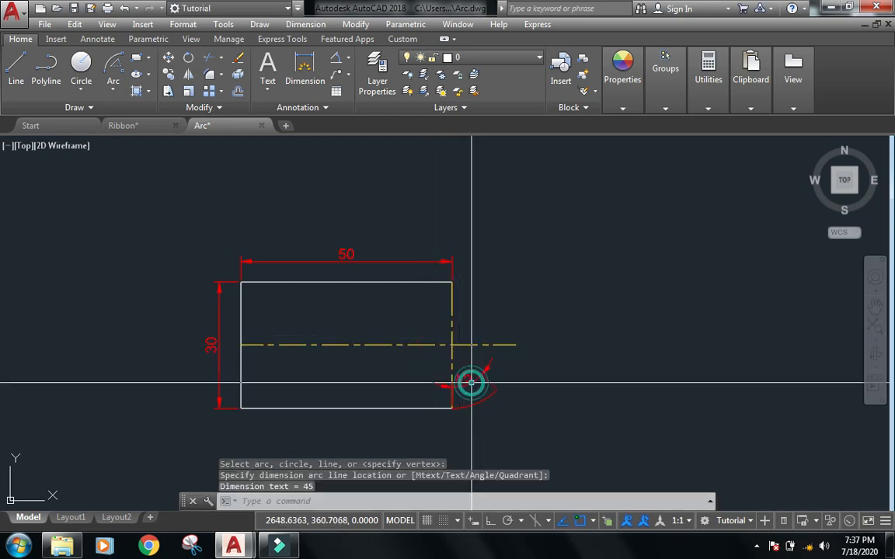
- Erase the 45-degree arc together with its angular dimension
left_click(511, 405)
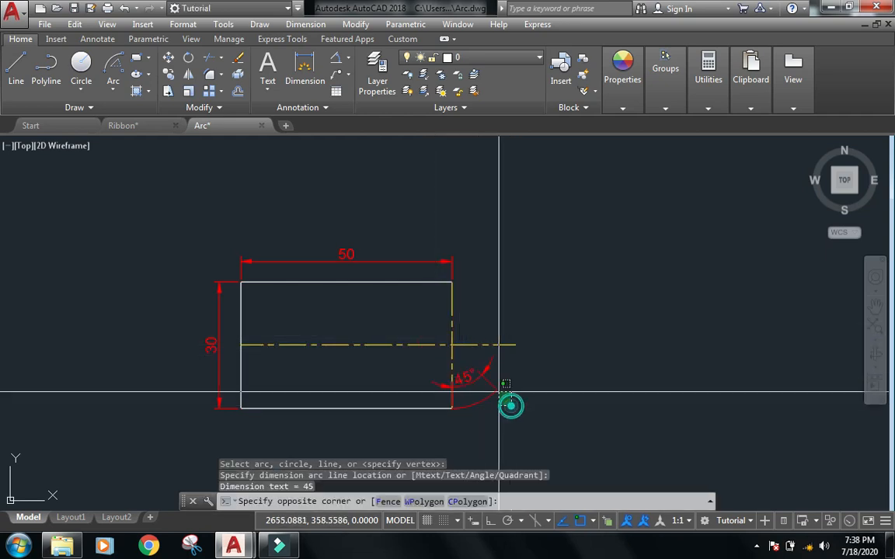
left_click(476, 361)
type("e")
key("Return")
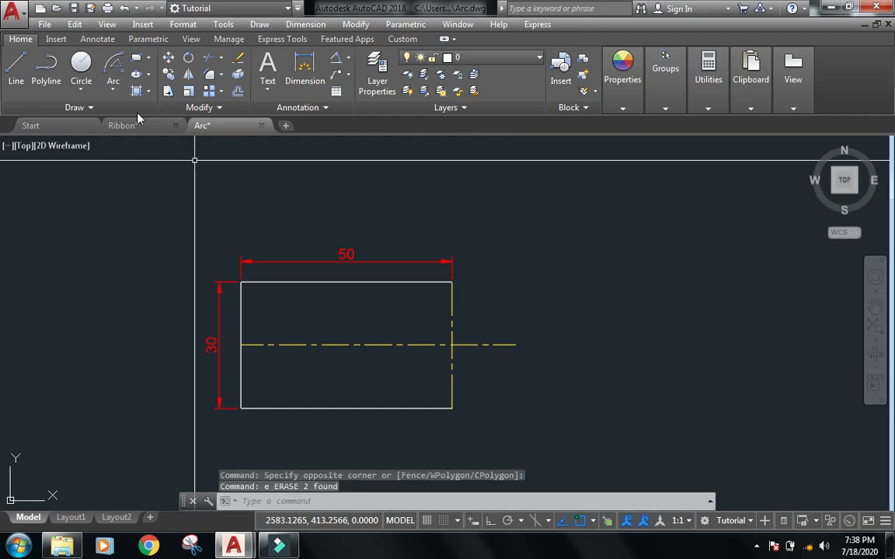
- Draw a Start, Center, Length arc from the rectangle's lower-right corner, centered on the centerline intersection, with a chord length of 20
left_click(114, 89)
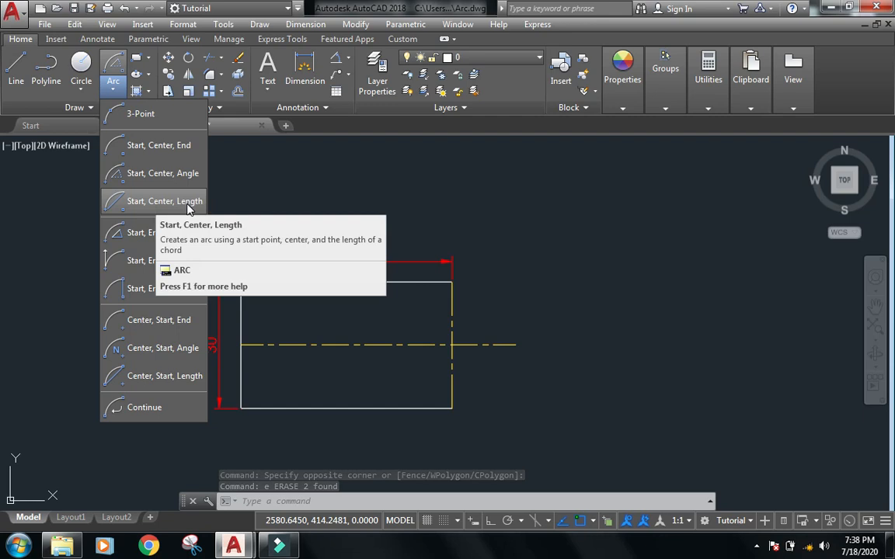
left_click(136, 202)
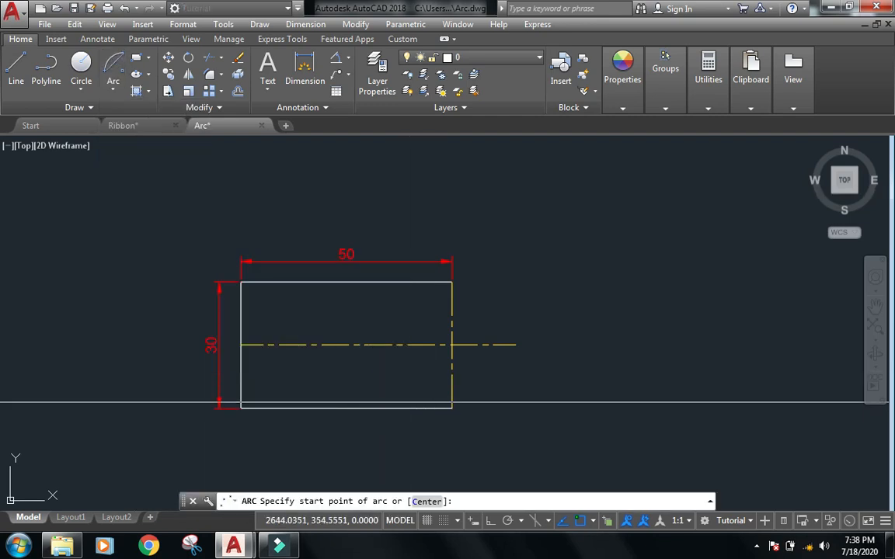
left_click(443, 403)
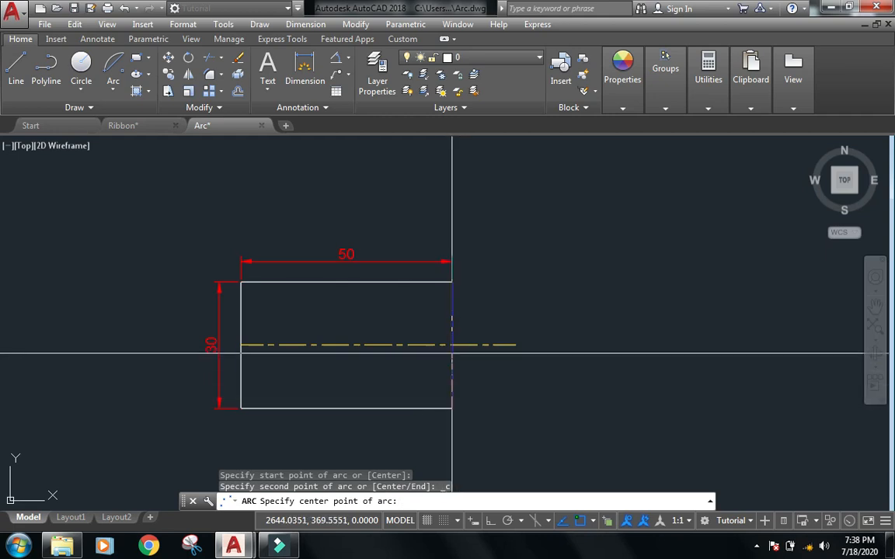
left_click(451, 344)
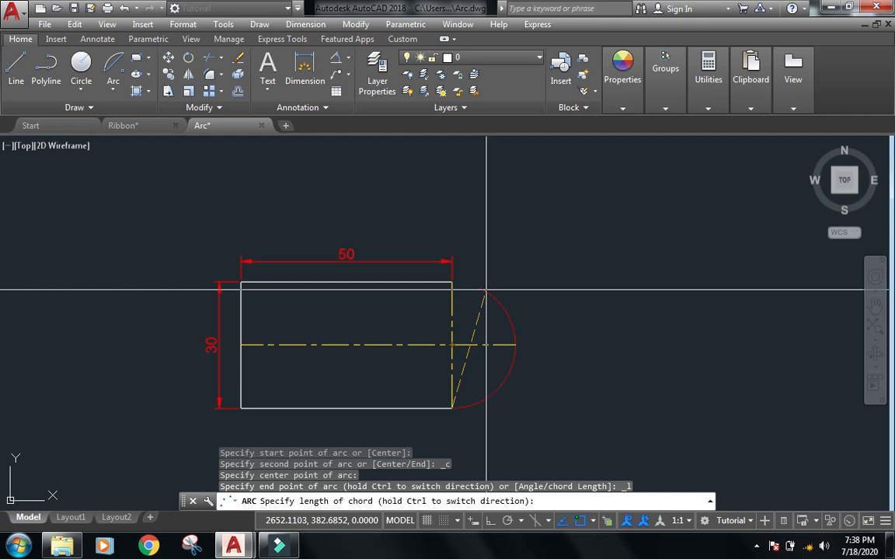
key("Return")
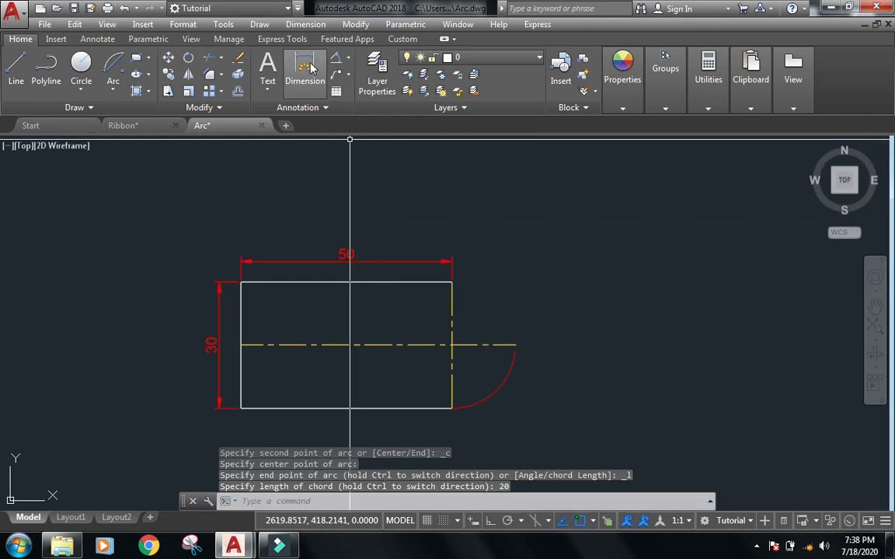
- Add an aligned dimension for the arc's chord, from the rectangle's lower-right corner to the arc's upper endpoint
left_click(349, 60)
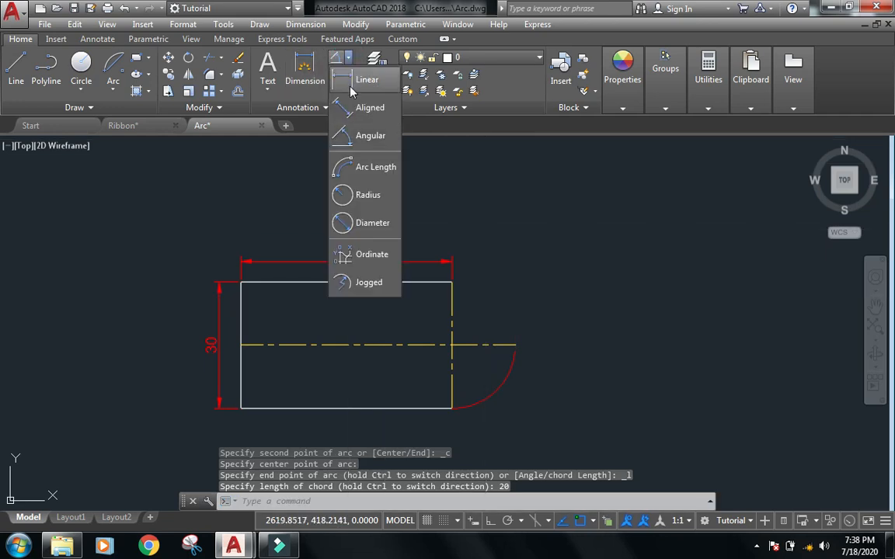
left_click(358, 109)
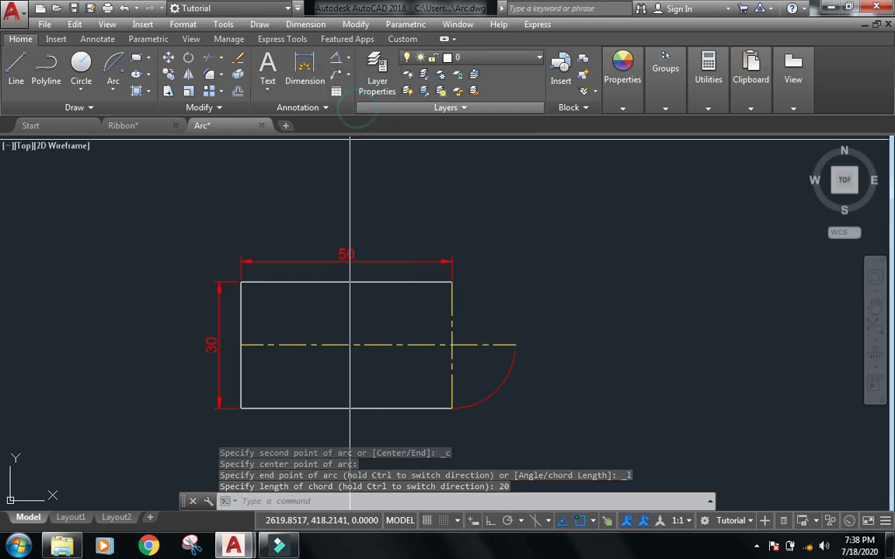
left_click(451, 408)
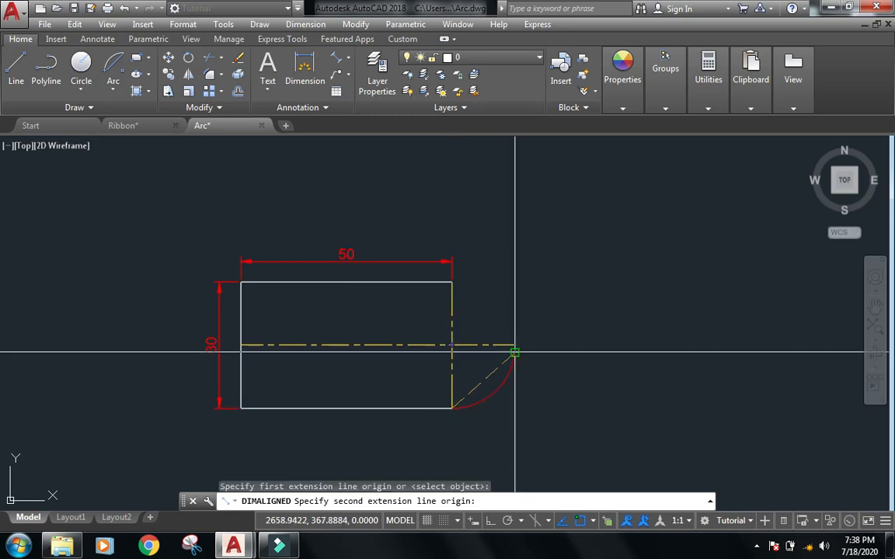
left_click(514, 352)
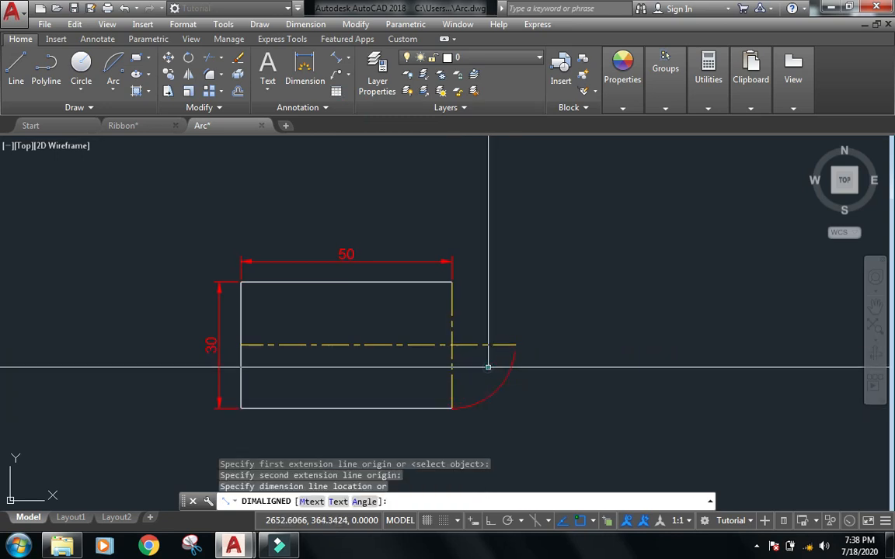
left_click(488, 367)
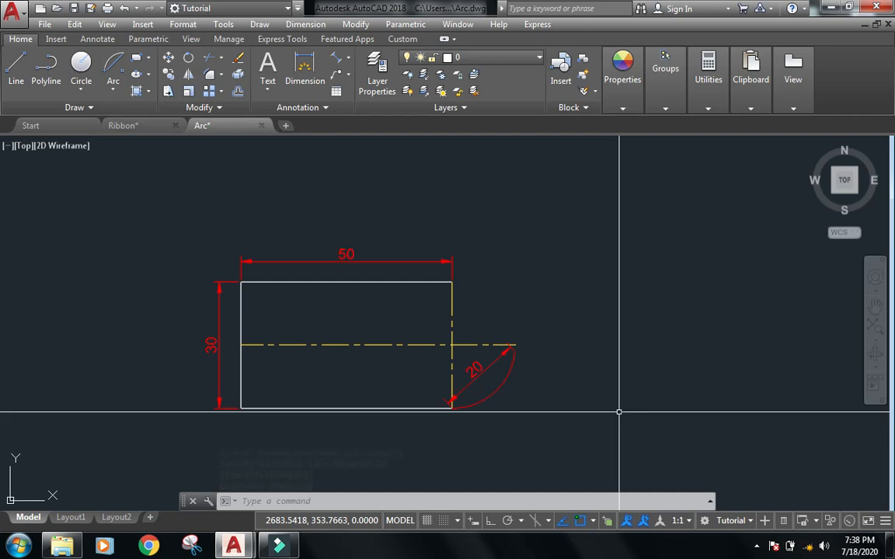
- Erase the chord's aligned dimension and the arc it measures
left_click(487, 374)
type("e")
key("Return")
left_click(486, 378)
left_click(482, 377)
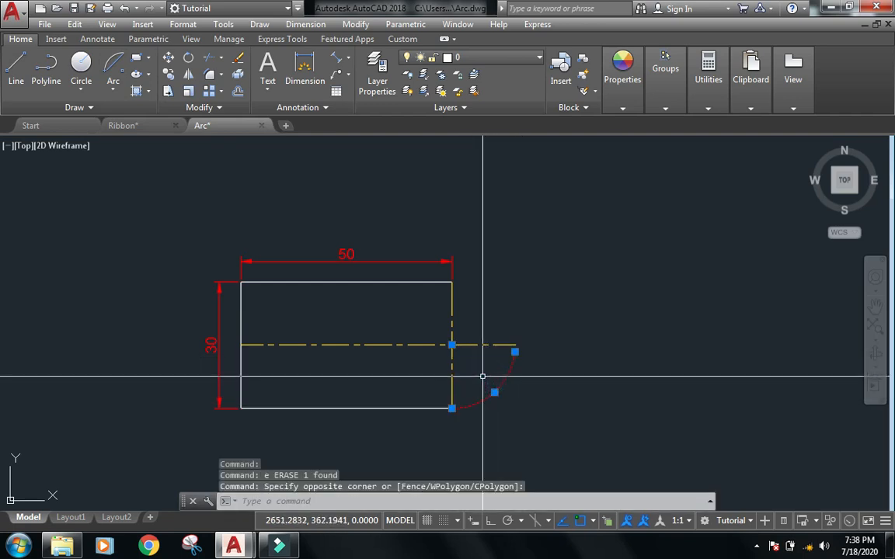
type("e")
key("Return")
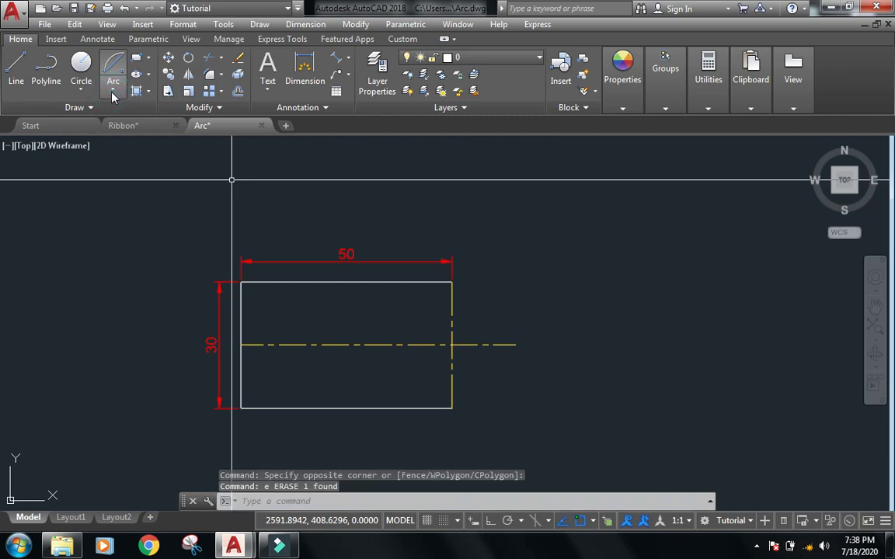
- Draw a Start, End, Angle arc from the rectangle's lower-right corner to its upper-right corner with a 90-degree included angle
left_click(112, 91)
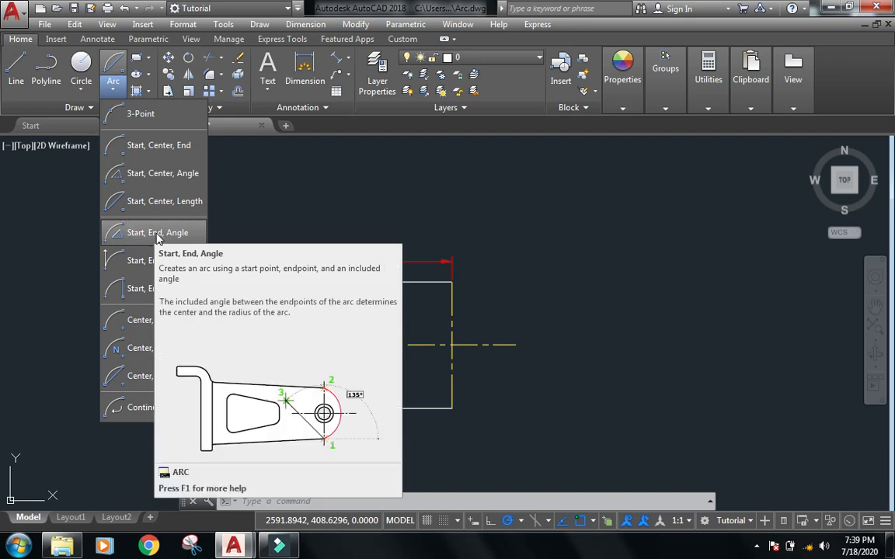
left_click(124, 232)
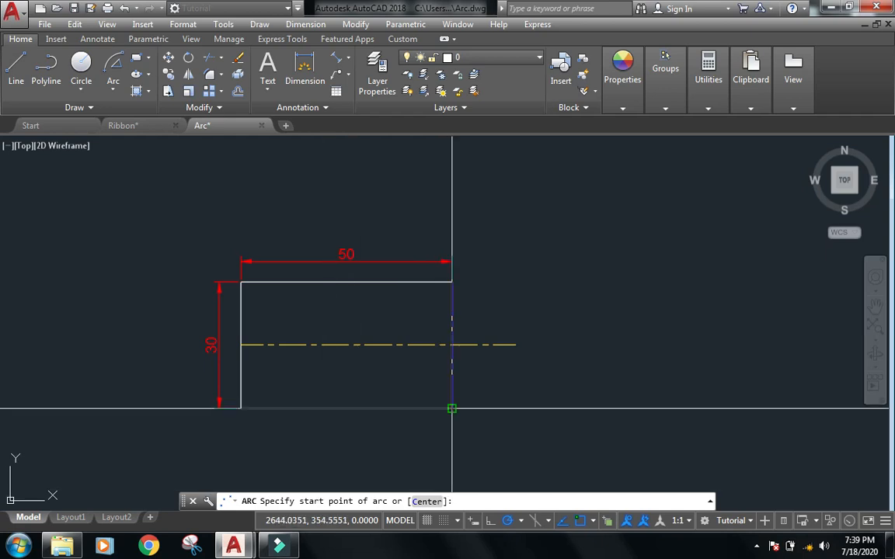
left_click(452, 408)
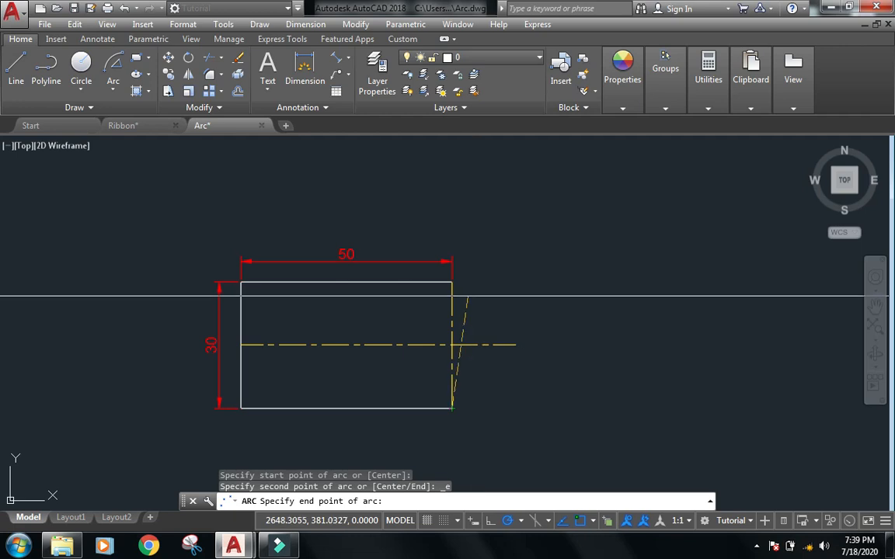
left_click(452, 282)
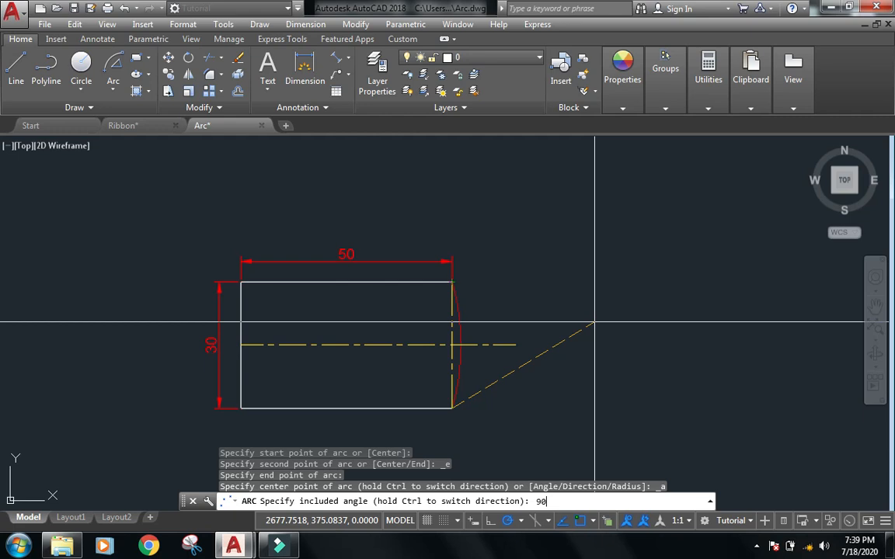
type("90")
key("Return")
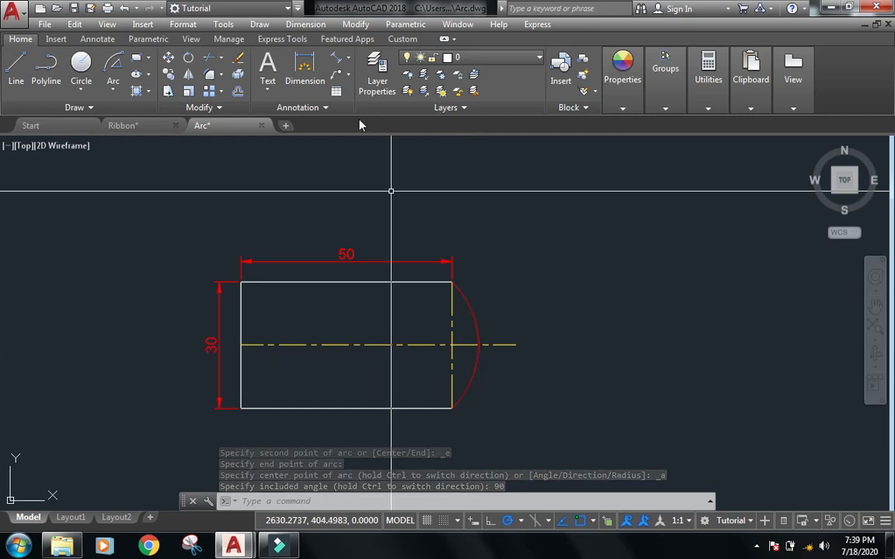
- Add an angular dimension to the arc joining the rectangle's right corners, placed inside the rectangle
left_click(348, 65)
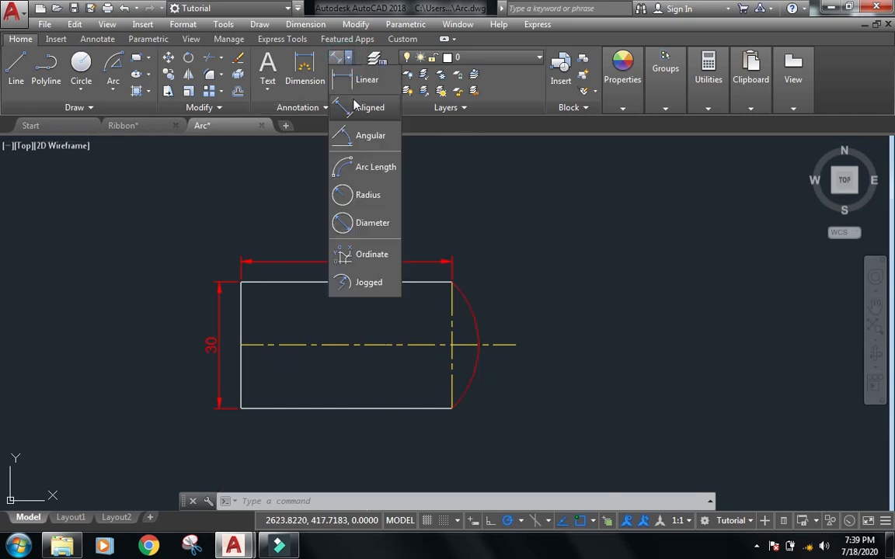
left_click(353, 134)
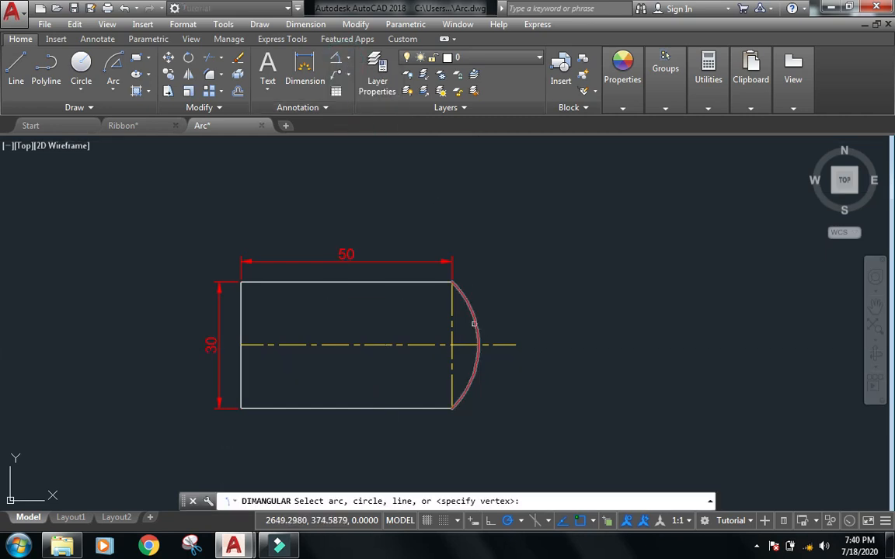
left_click(473, 323)
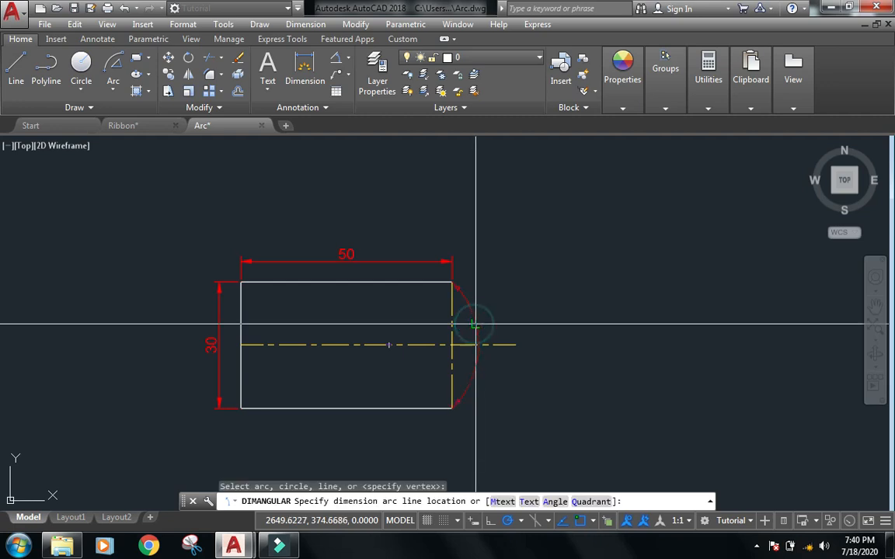
left_click(423, 329)
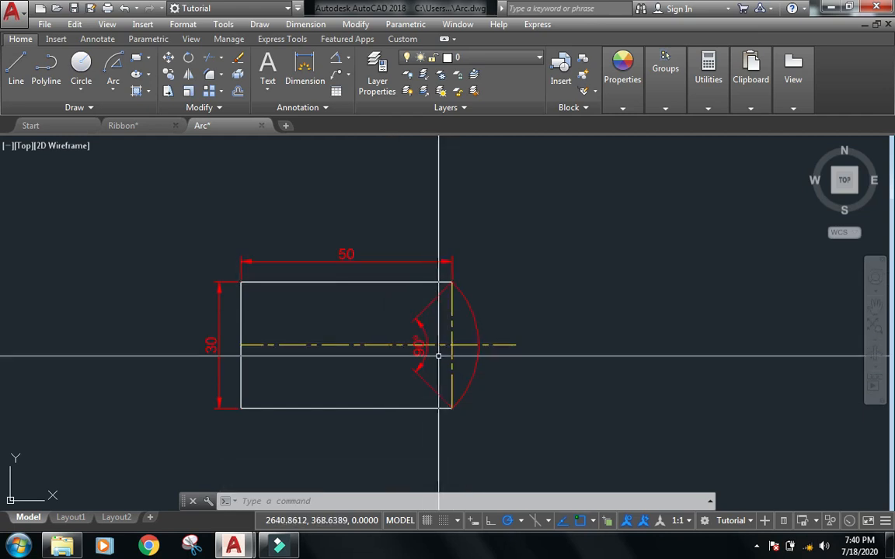
- Erase the arc joining the rectangle's right corners together with its angular dimension
left_click(481, 311)
left_click(457, 301)
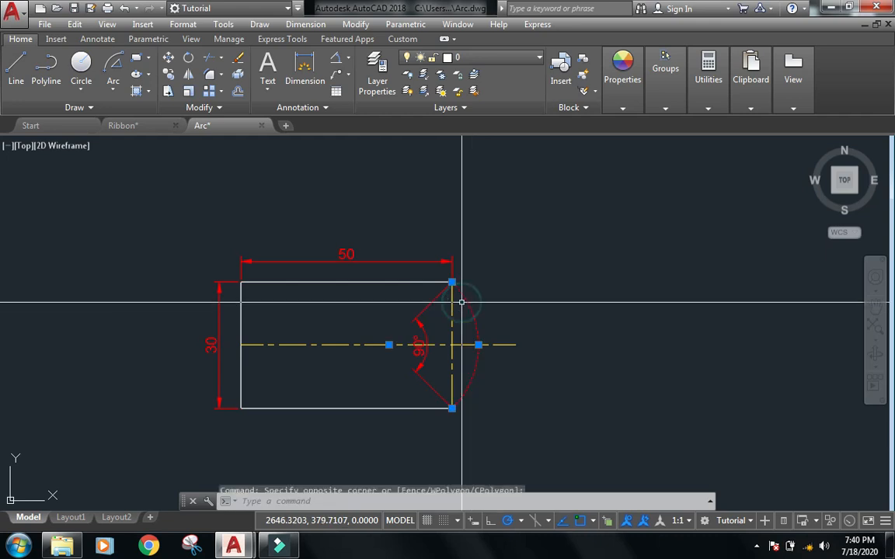
left_click(416, 307)
left_click(278, 304)
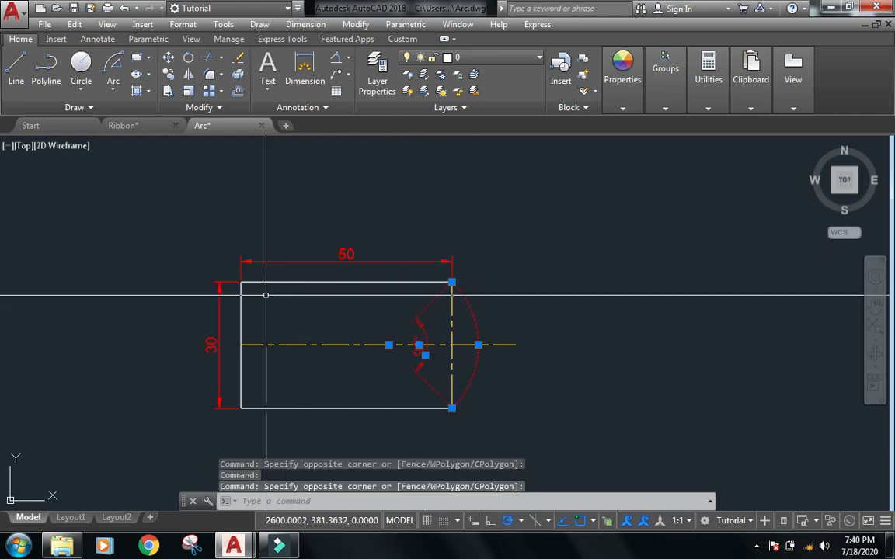
type("e")
key("Return")
- Draw a Start, End, Radius arc from the rectangle's lower-right corner to its upper-right corner with a radius of 15
left_click(113, 91)
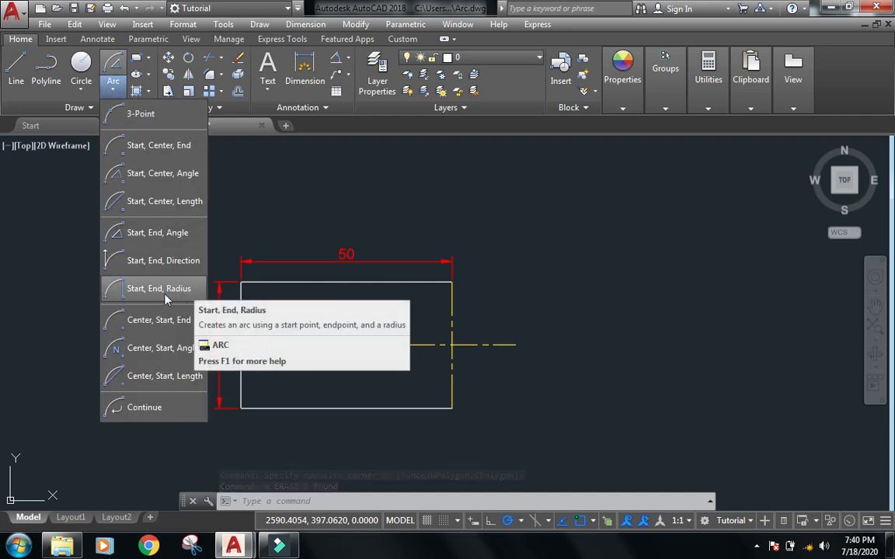
left_click(115, 291)
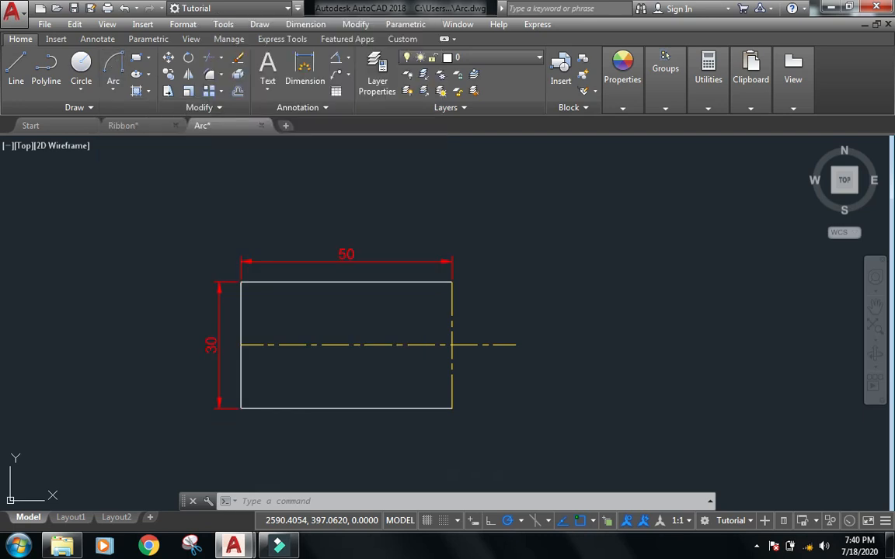
left_click(451, 408)
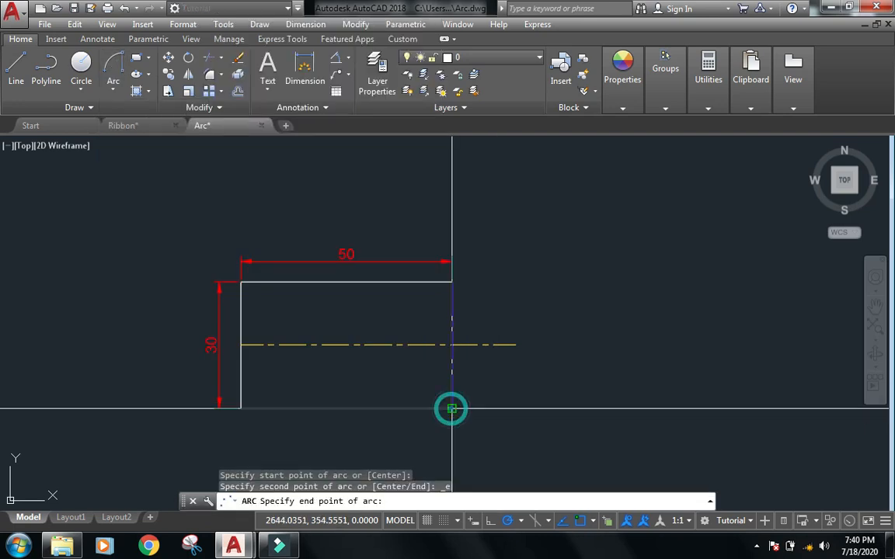
left_click(452, 282)
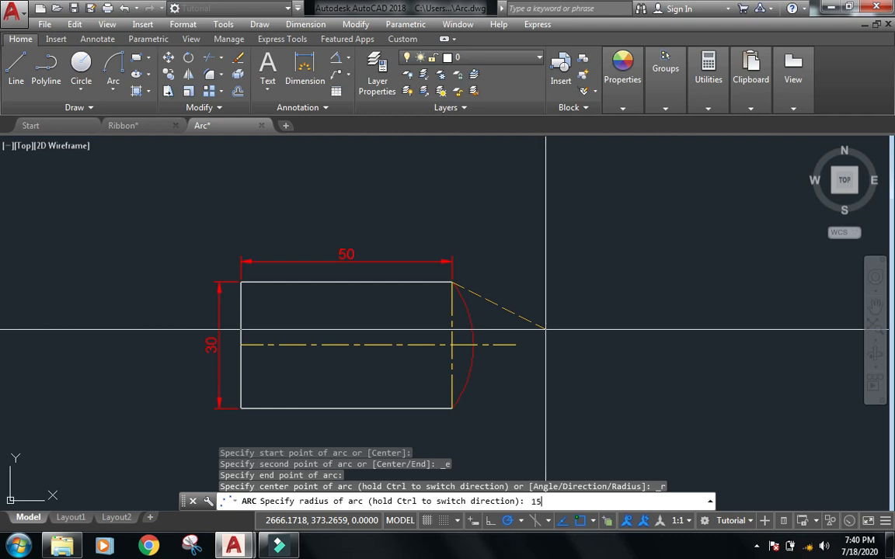
key("Return")
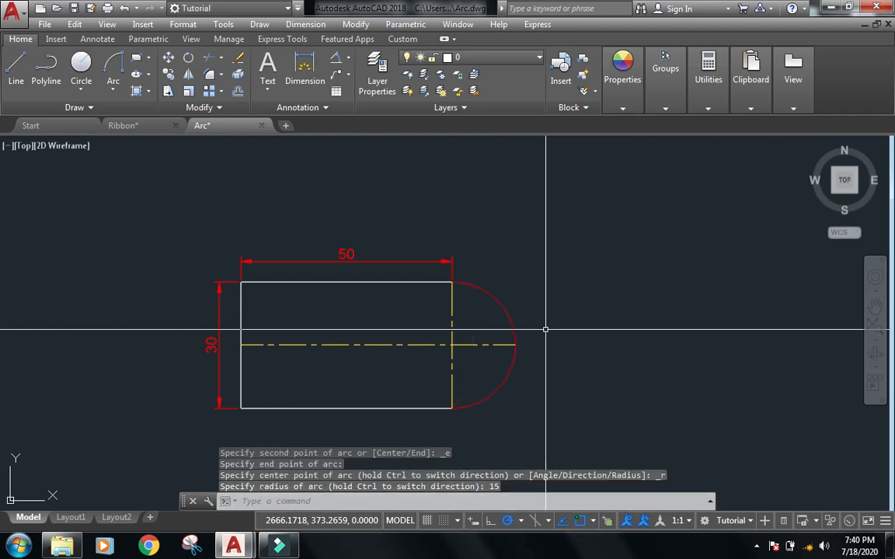
- Erase the radius 15 arc at the rectangle's right end
left_click(496, 300)
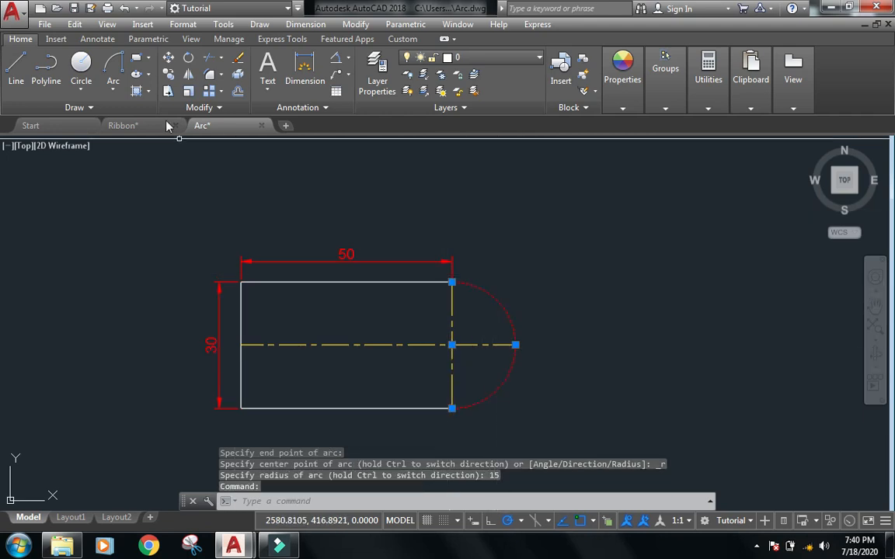
type("e")
key("Return")
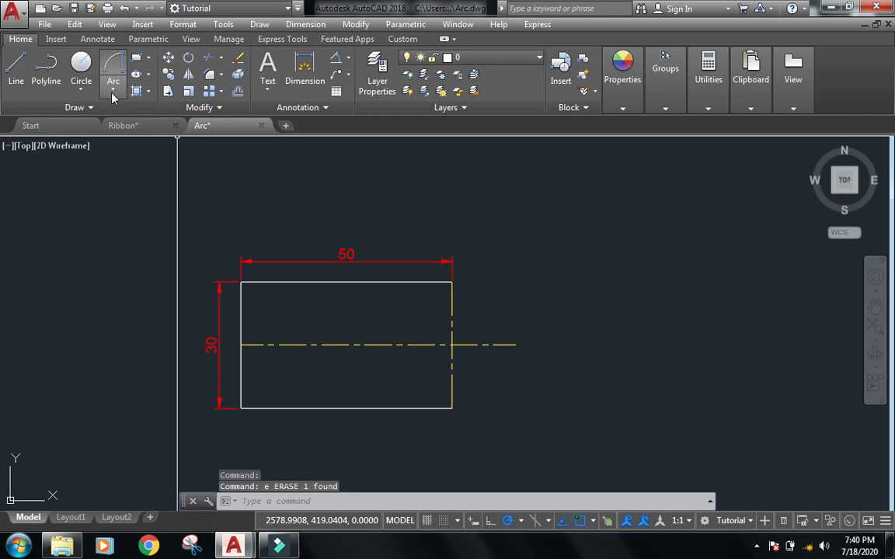
- Draw a Start, End, Direction arc from the rectangle's lower-right corner to the horizontal centerline's right end with a tangent direction of -30 degrees
left_click(117, 93)
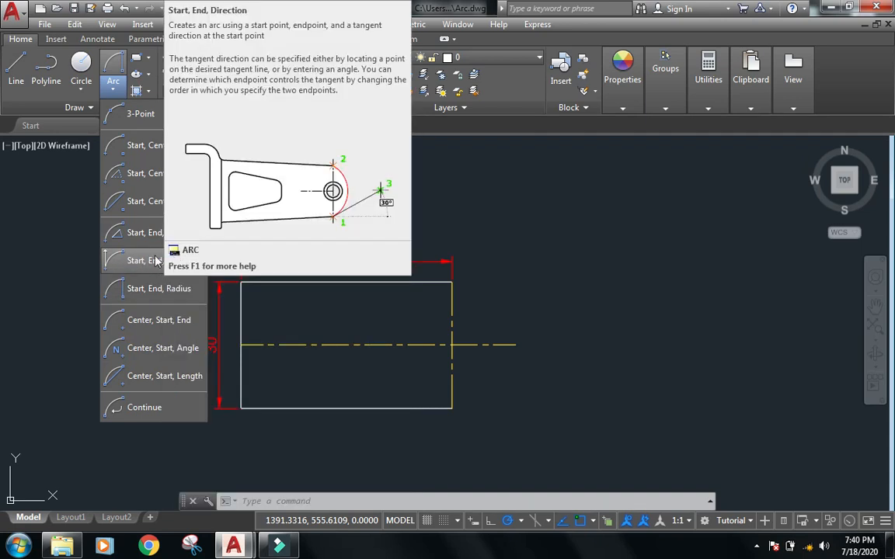
left_click(147, 258)
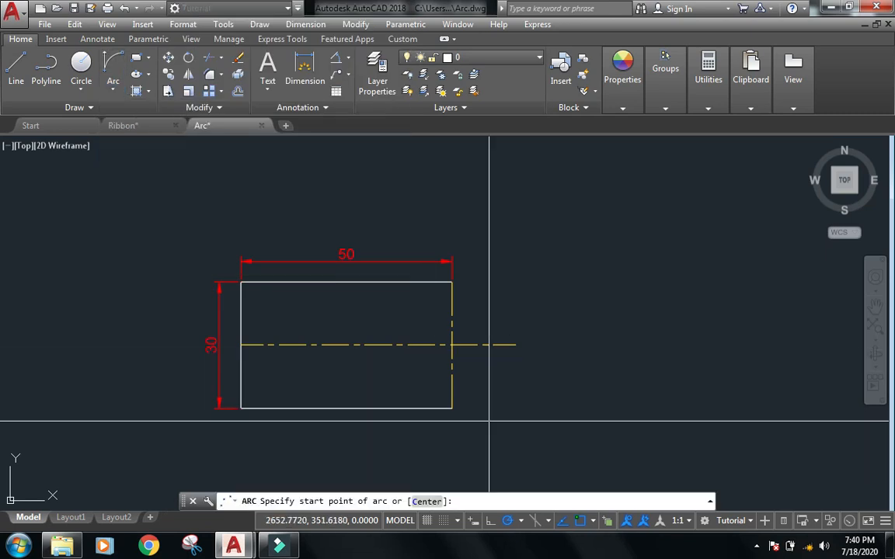
left_click(452, 409)
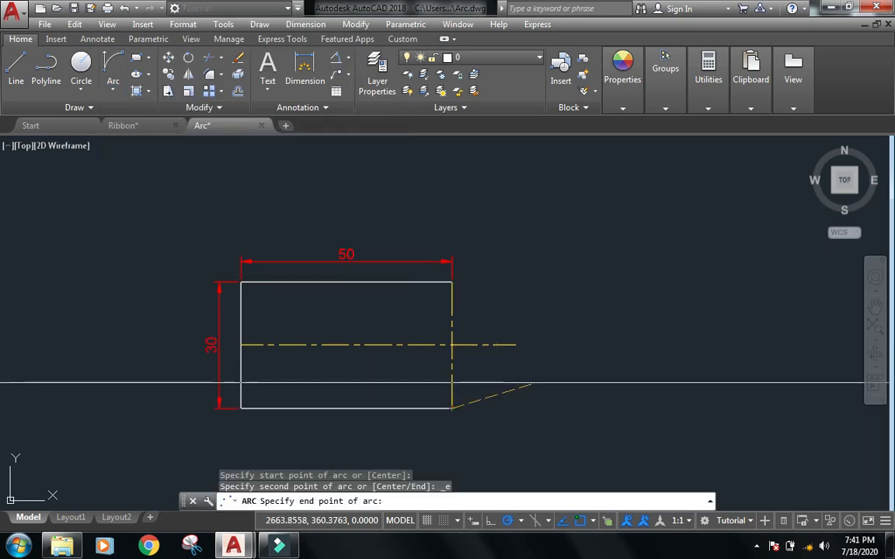
left_click(516, 345)
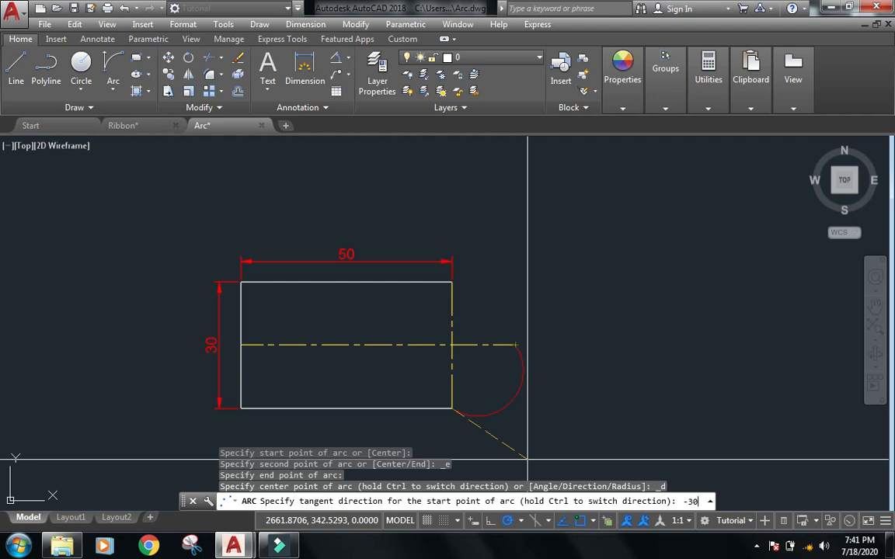
key("Return")
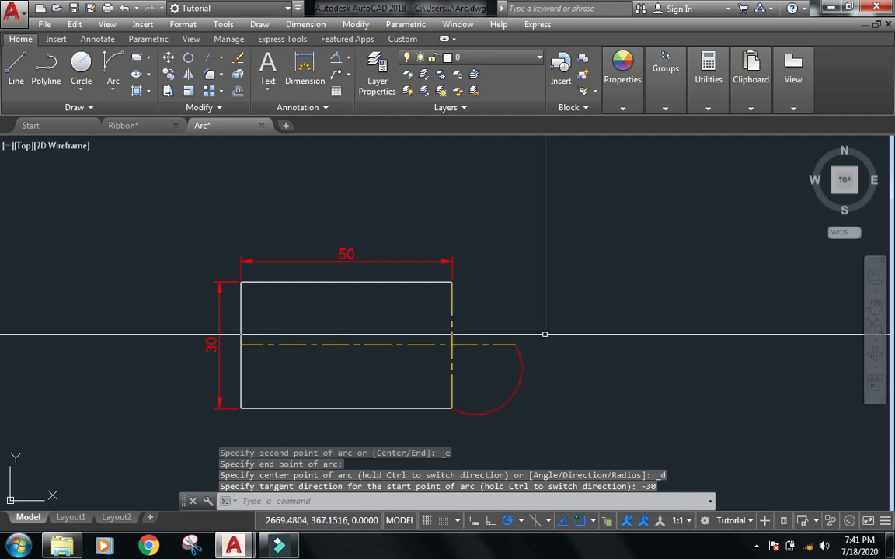
- Draw a line from the rectangle's lower-right corner, 50 units long at -30 degrees, with ortho mode off
middle_click_drag(542, 410, 529, 323)
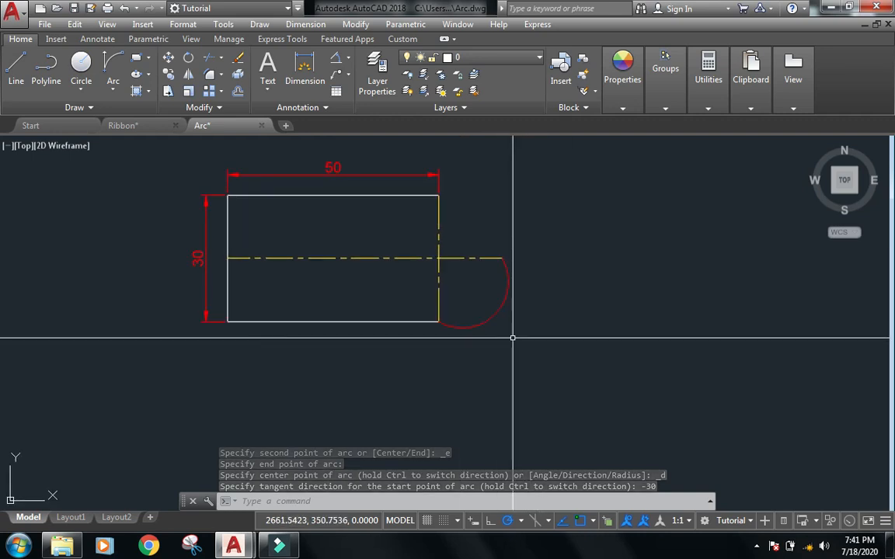
type("l")
key("Return")
left_click(438, 321)
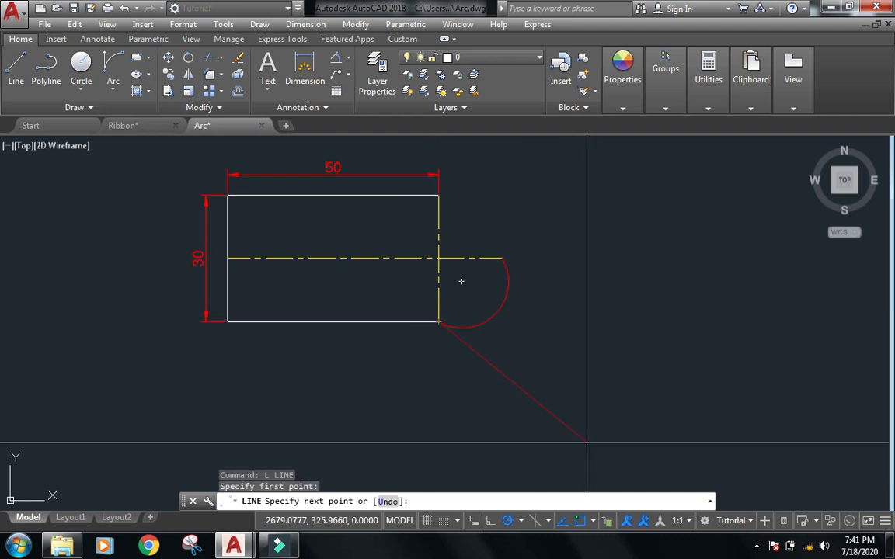
key("F8")
key("F10")
type("@50<-30")
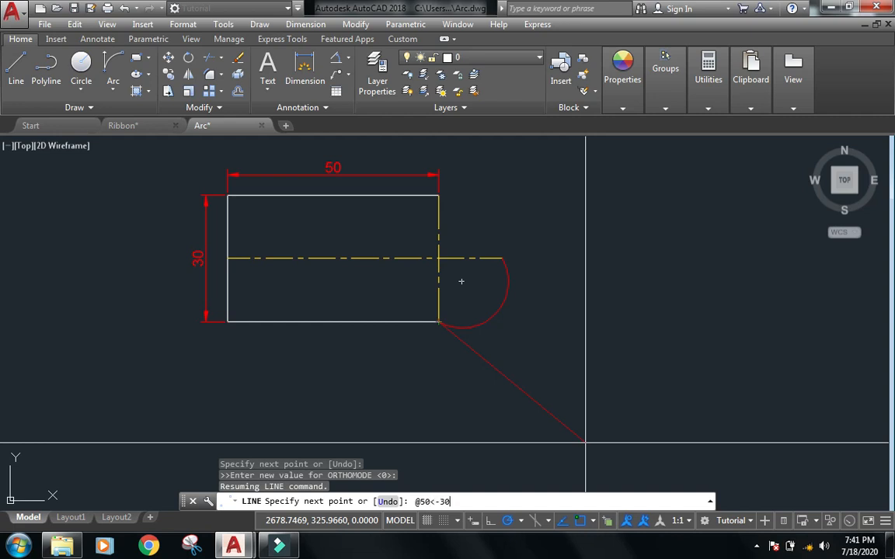
key("Return")
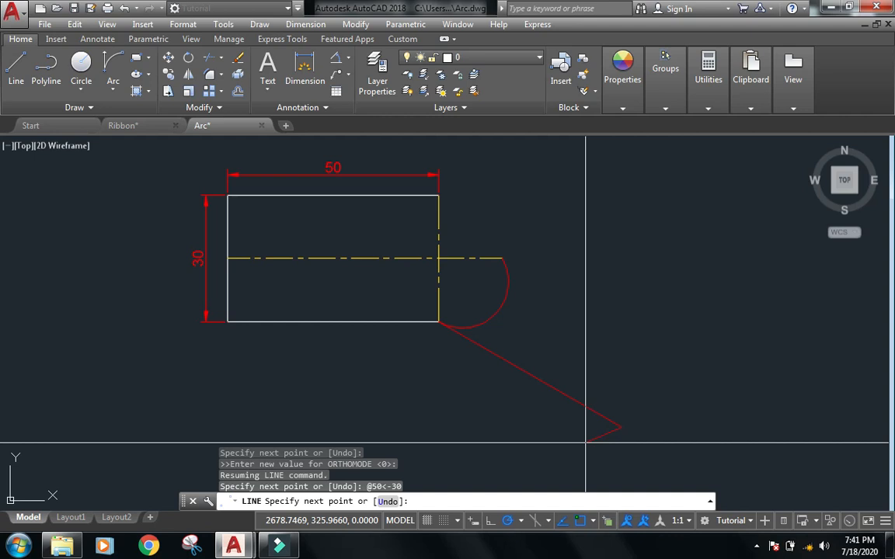
key("Escape")
key("Escape")
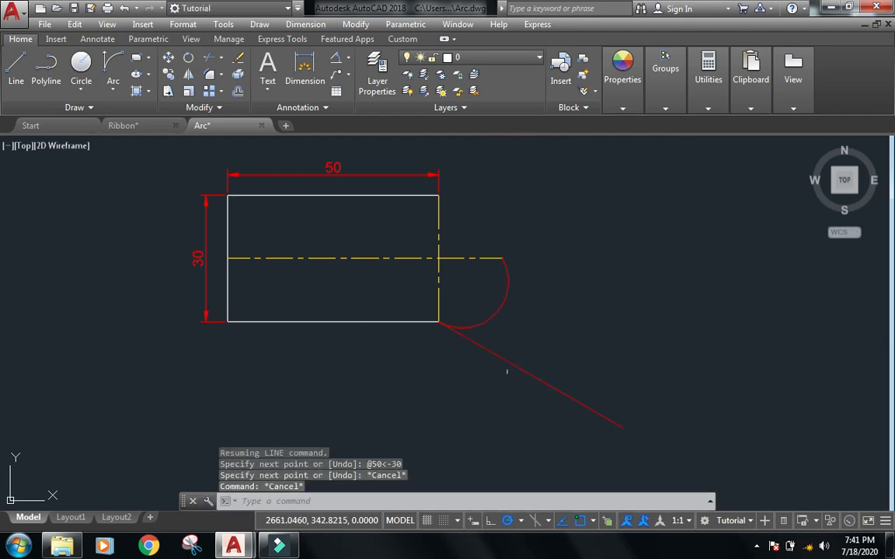
- Draw a line from the rectangle's lower-right corner to the arc's center
type("1")
scroll(497, 327, "up", 2)
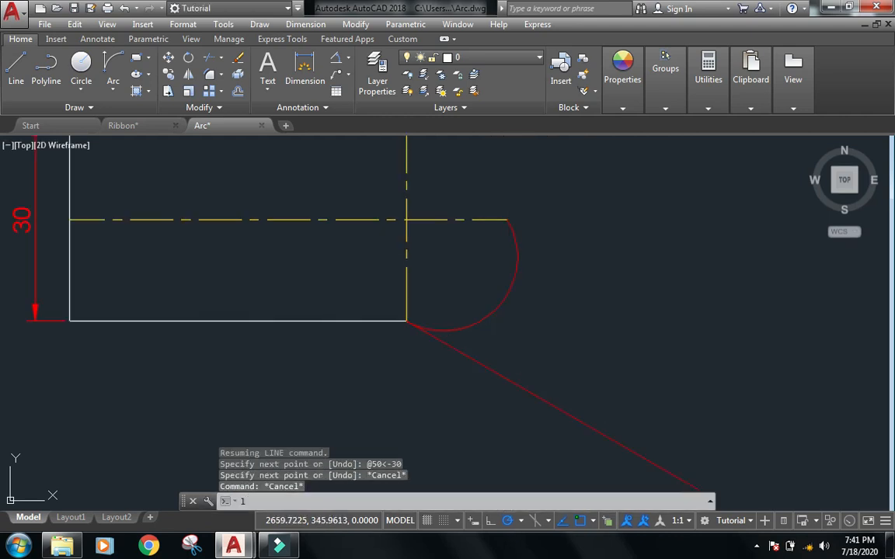
key("Return")
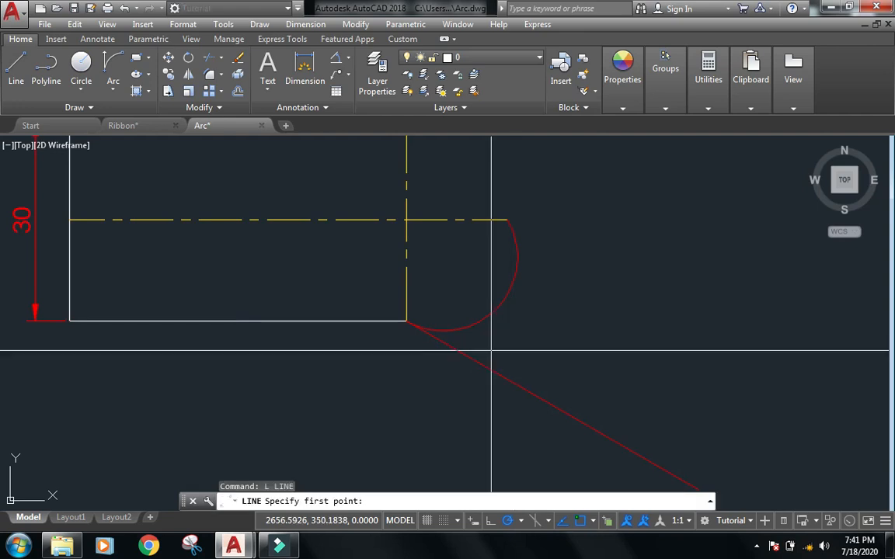
left_click(432, 337)
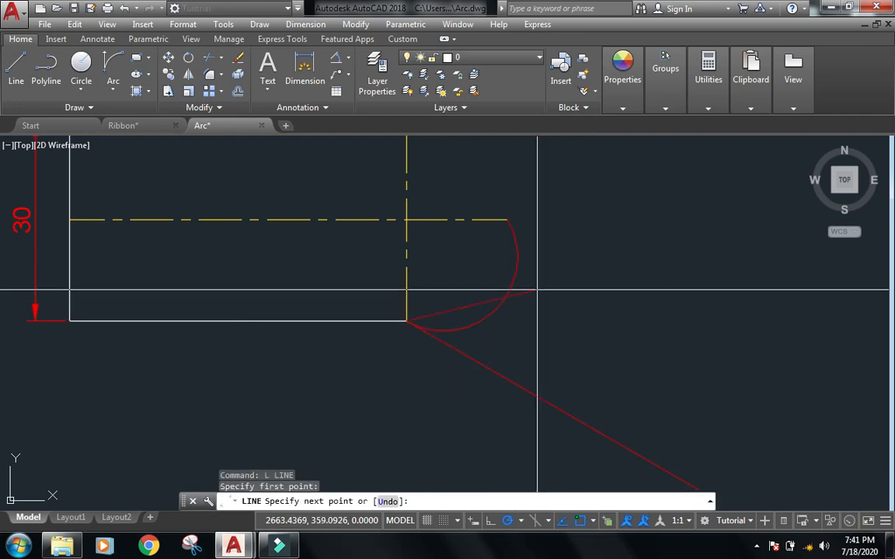
type("cen")
key("Return")
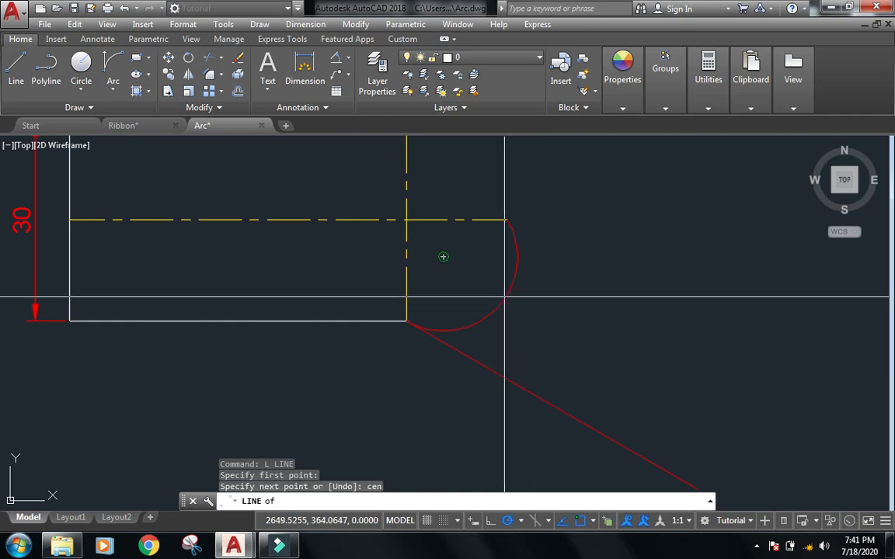
key("Escape")
key("Escape")
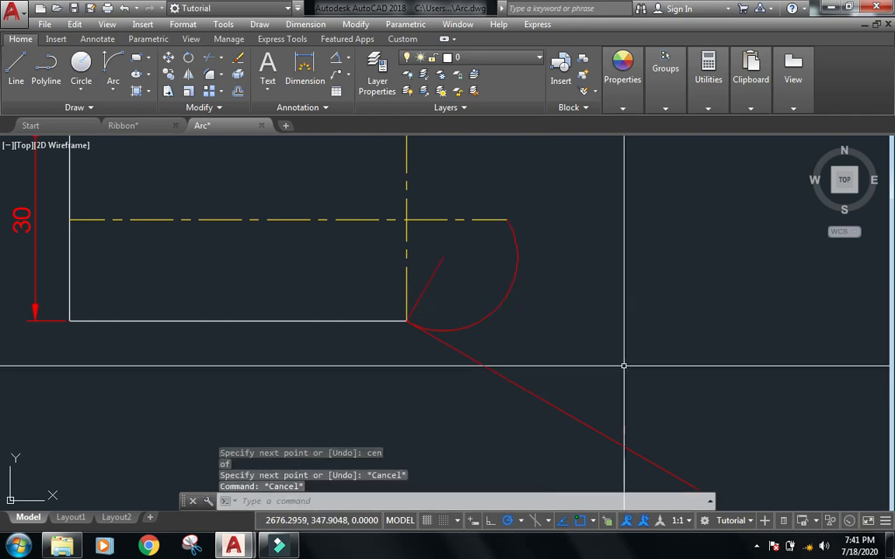
- Add an angular dimension between the tangent line and the line to the arc's center, placed outside the arc
type("dl")
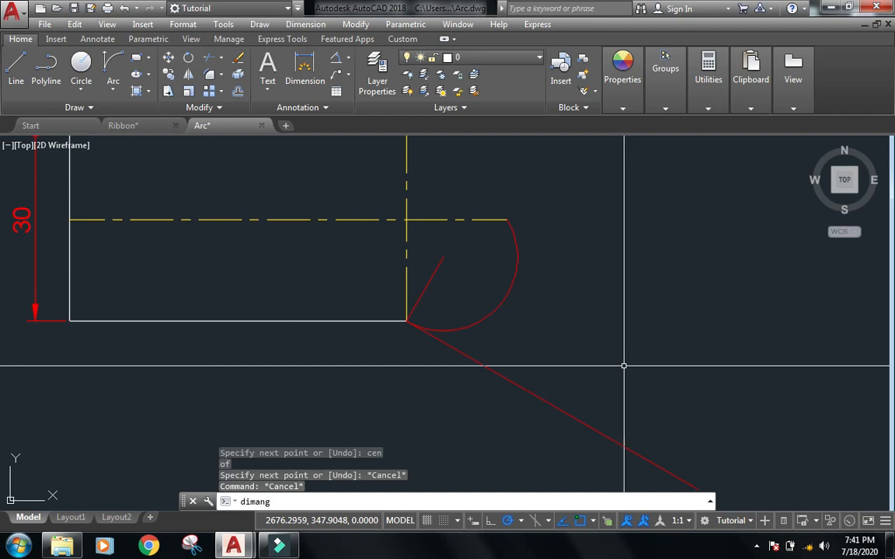
type("mang")
key("Return")
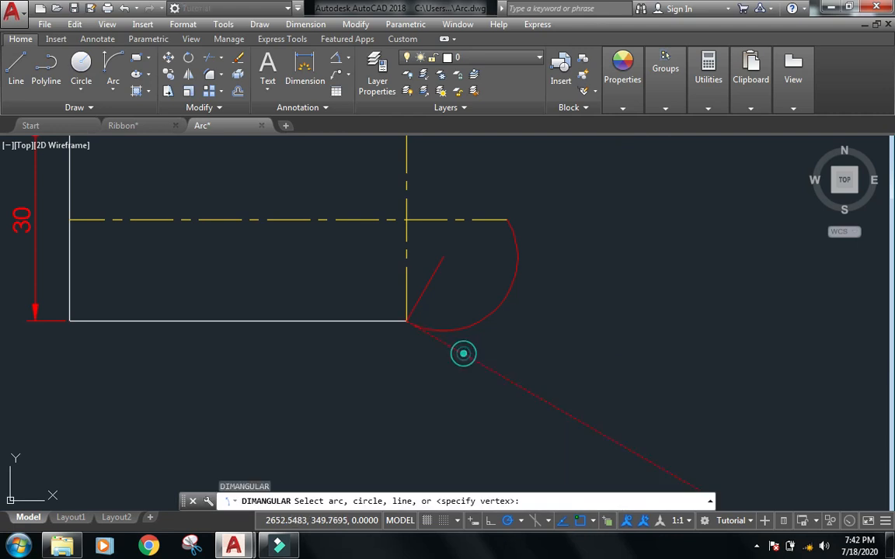
left_click(465, 353)
left_click(432, 279)
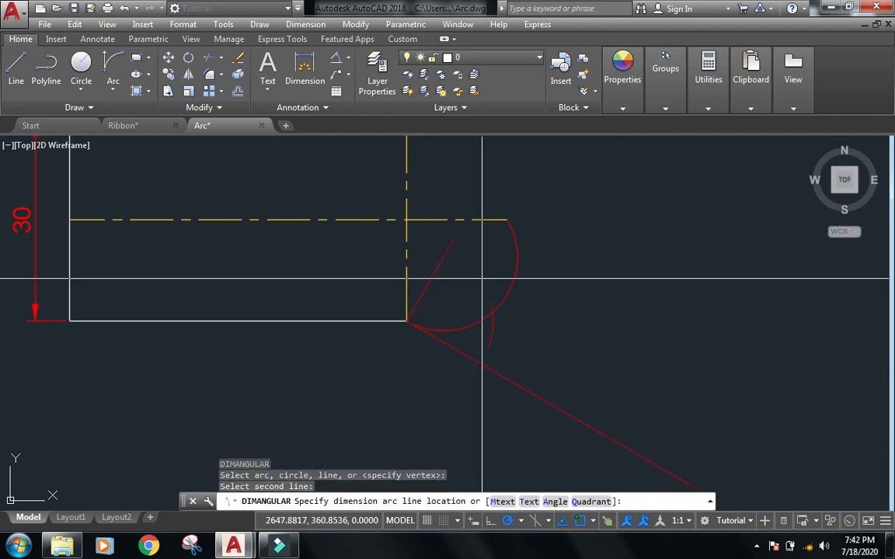
left_click(539, 309)
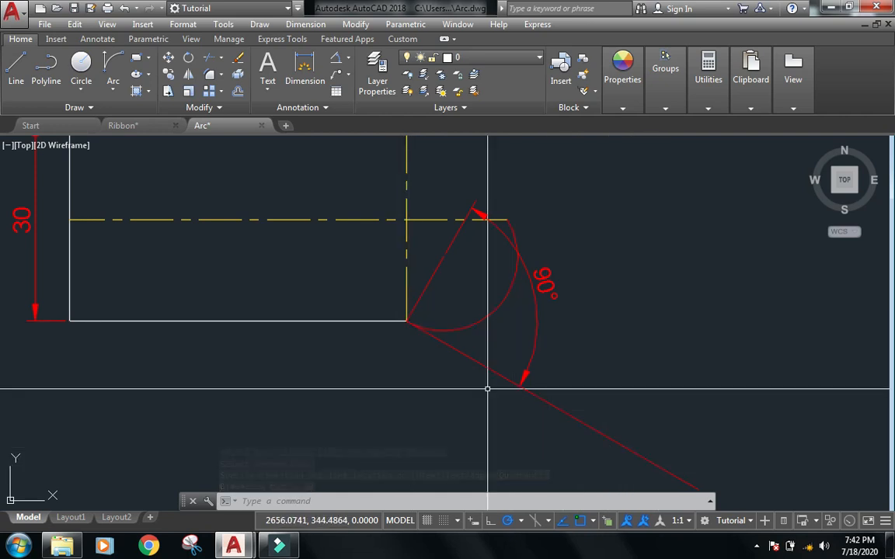
- Erase the arc, both construction lines and the angular dimension at the rectangle's lower-right corner
left_click(577, 370)
left_click(480, 399)
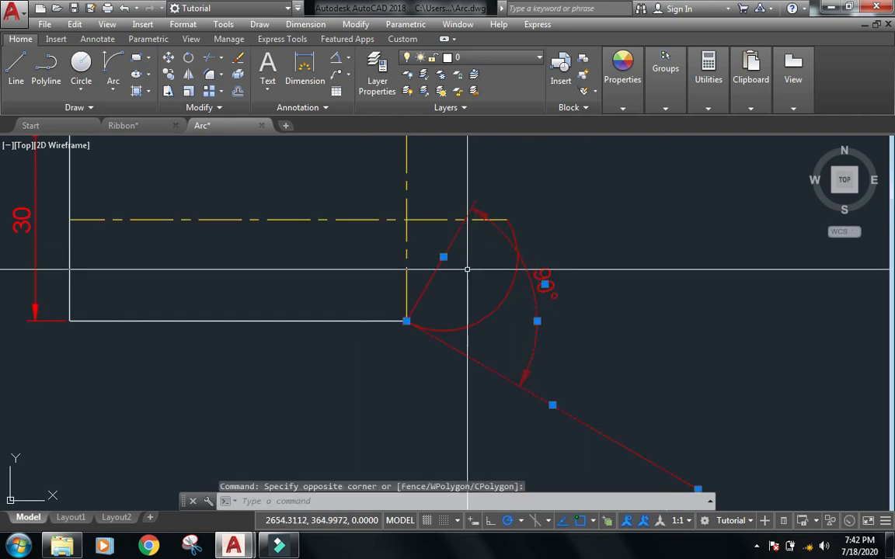
scroll(509, 372, "down", 2)
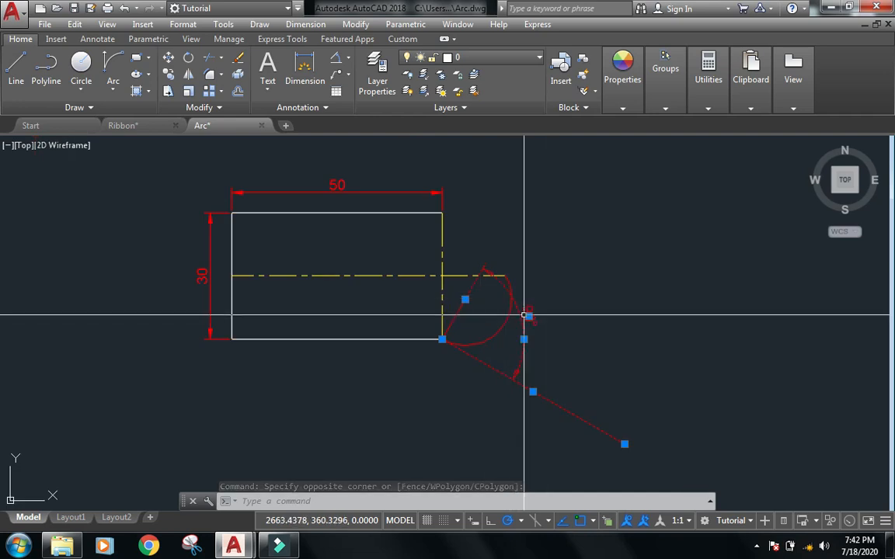
left_click(553, 298)
left_click(459, 380)
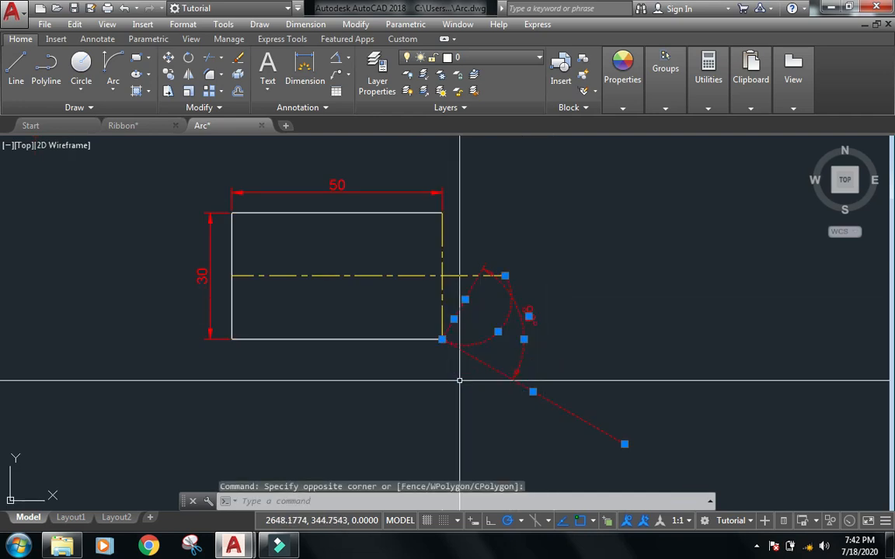
type("e")
key("Return")
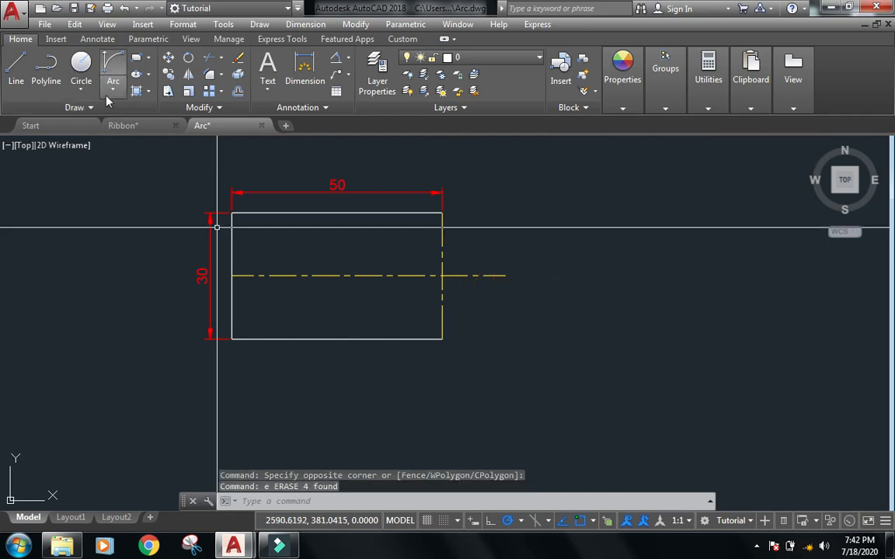
left_click(109, 96)
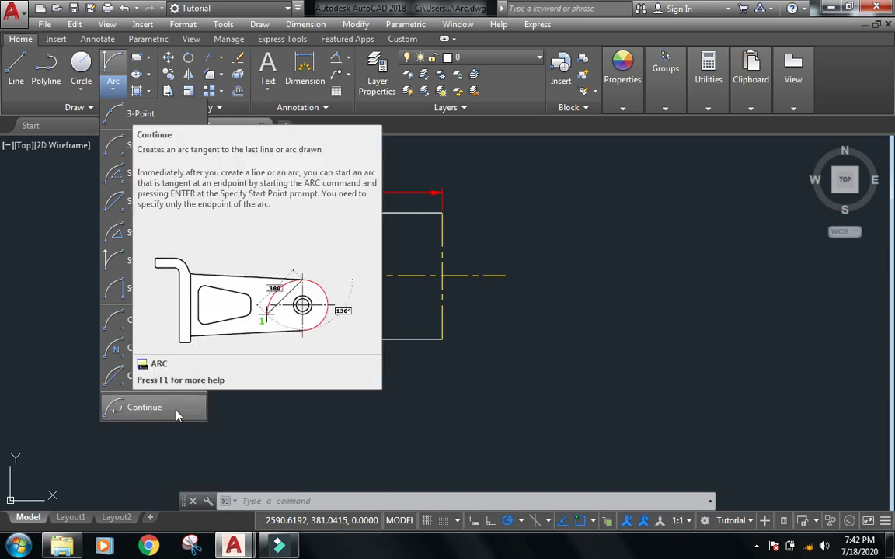
left_click(676, 402)
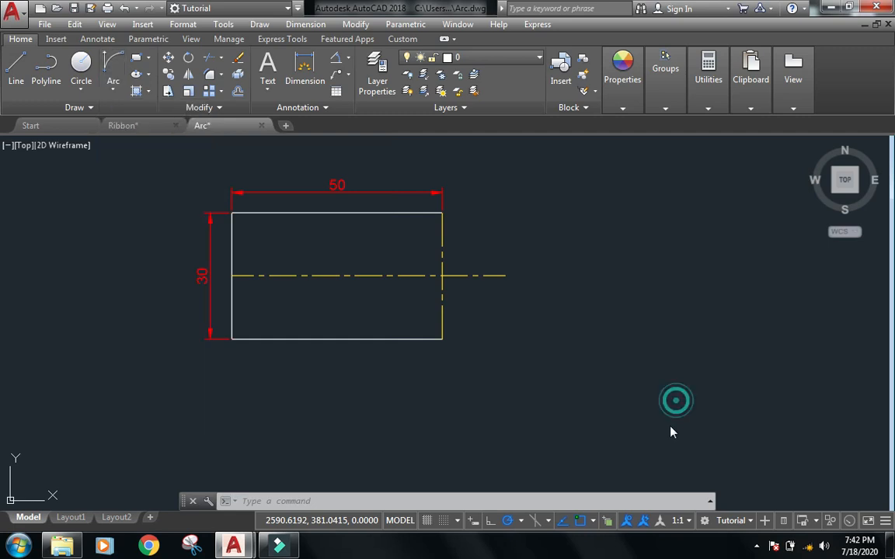
key("Escape")
key("Escape")
key("Escape")
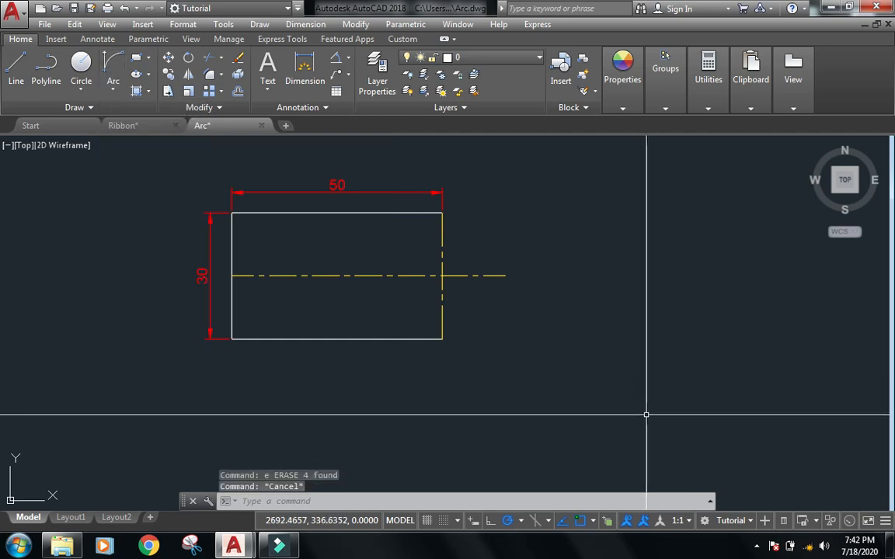
- Draw a three-point arc in the empty space to the right of the rectangle, curving up and over from its lower-right start point
type("a")
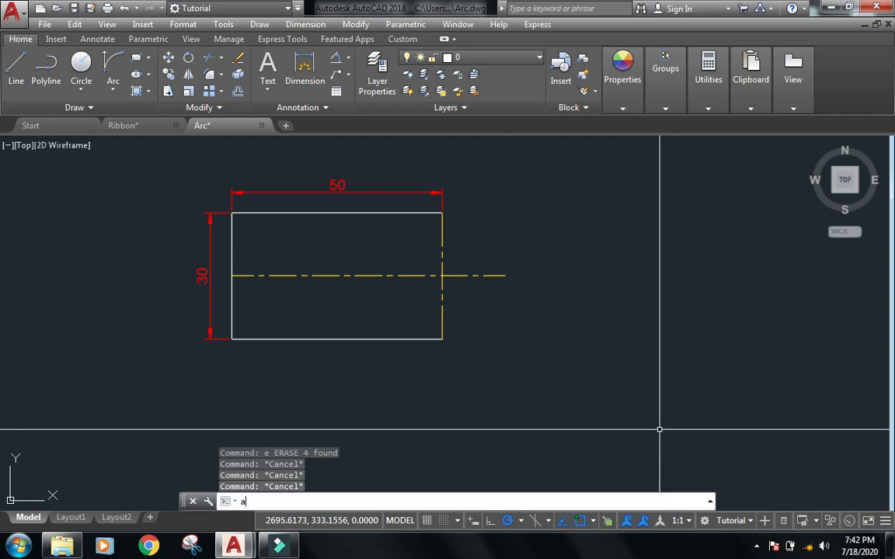
key("Return")
left_click(737, 414)
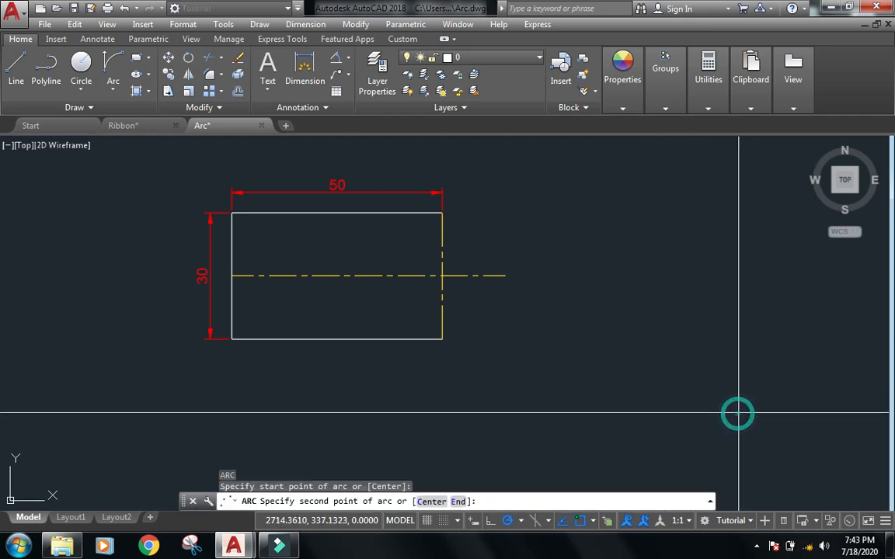
left_click(699, 320)
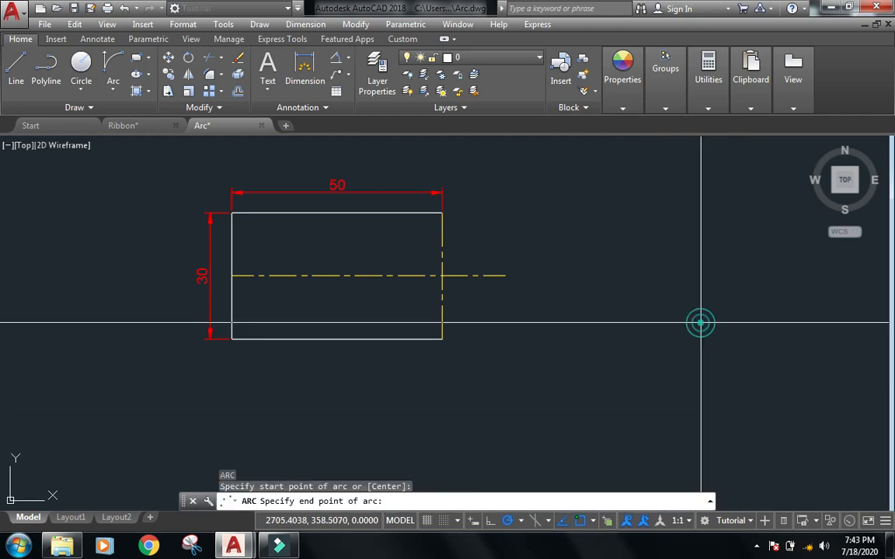
left_click(622, 324)
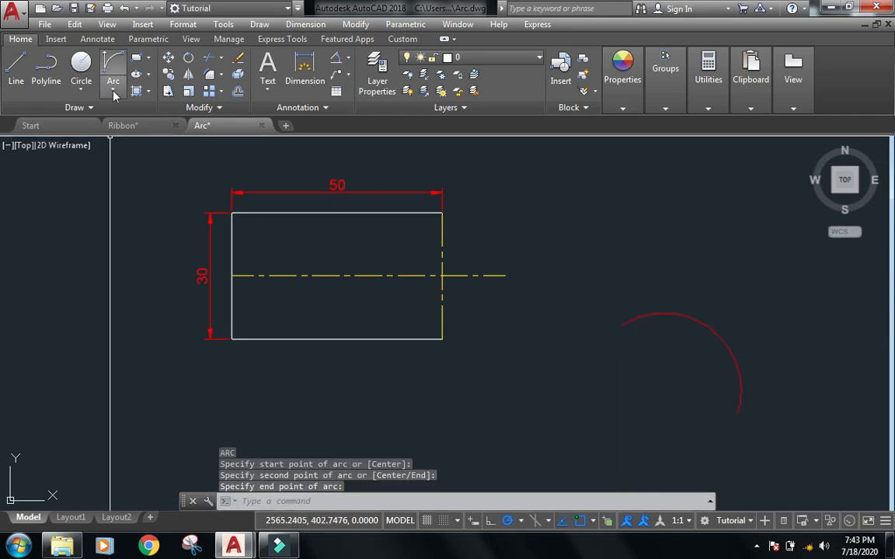
- Use the Continue arc method to add a tangent arc from the three-point arc's end, ending about 24 units away at 135 degrees
left_click(259, 24)
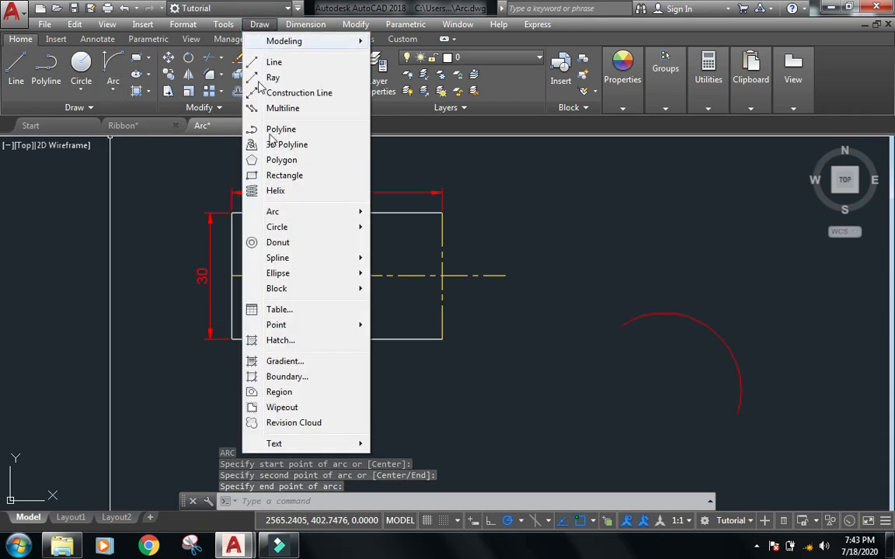
left_click(316, 211)
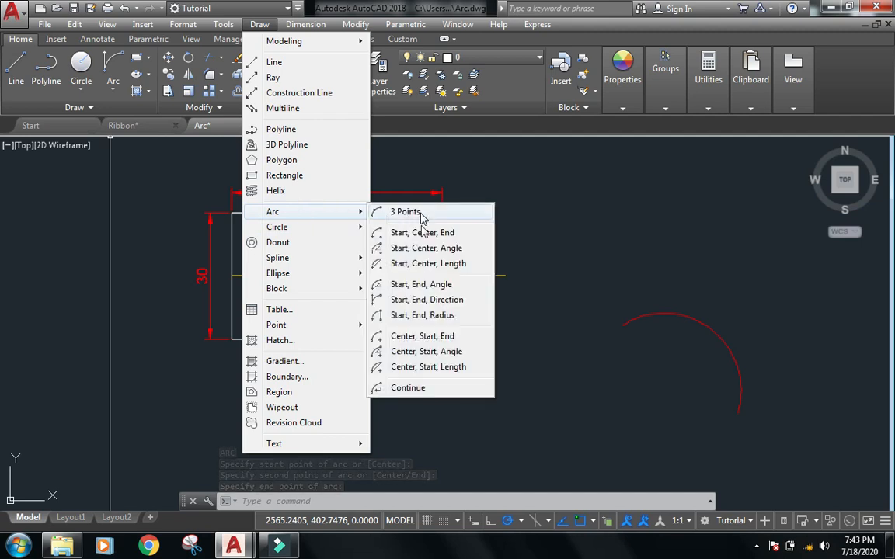
left_click(419, 390)
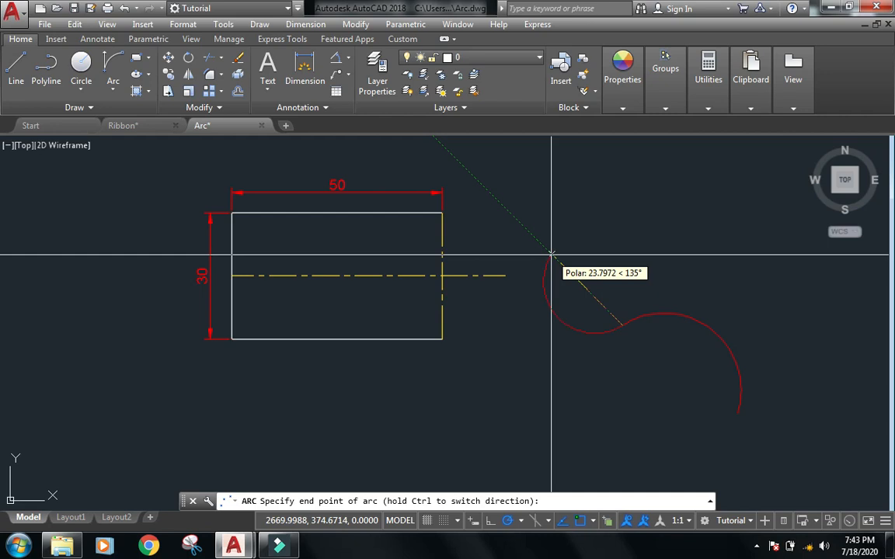
key("Escape")
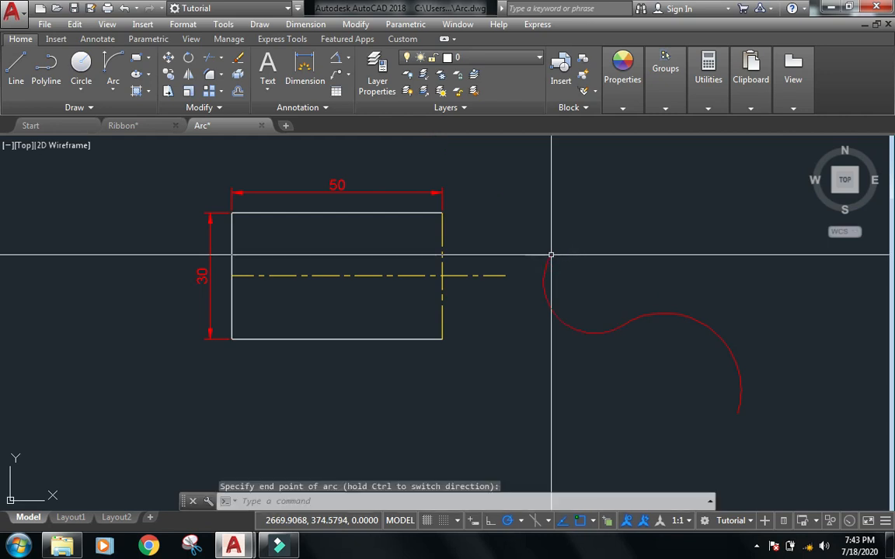
- Draw a single short line sloping up to the right, below the rectangle's right half
type("a")
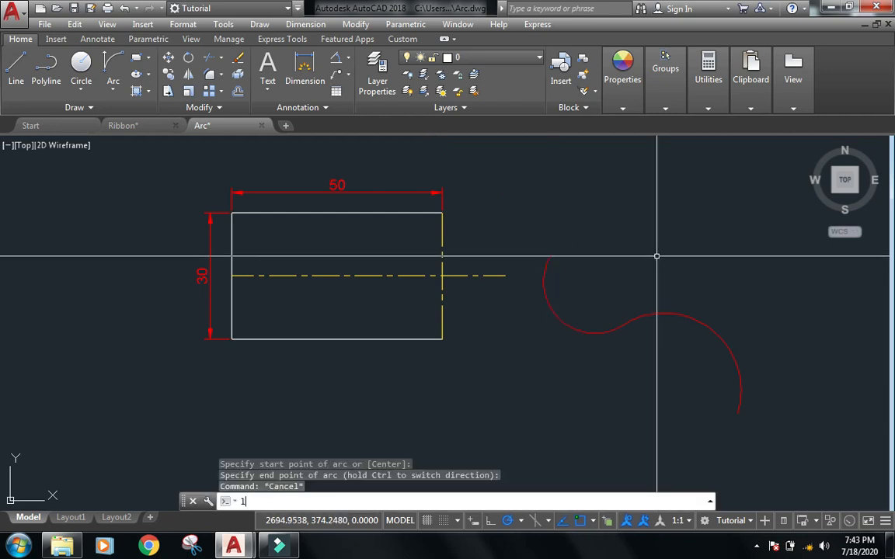
key("Return")
left_click(343, 444)
left_click(438, 395)
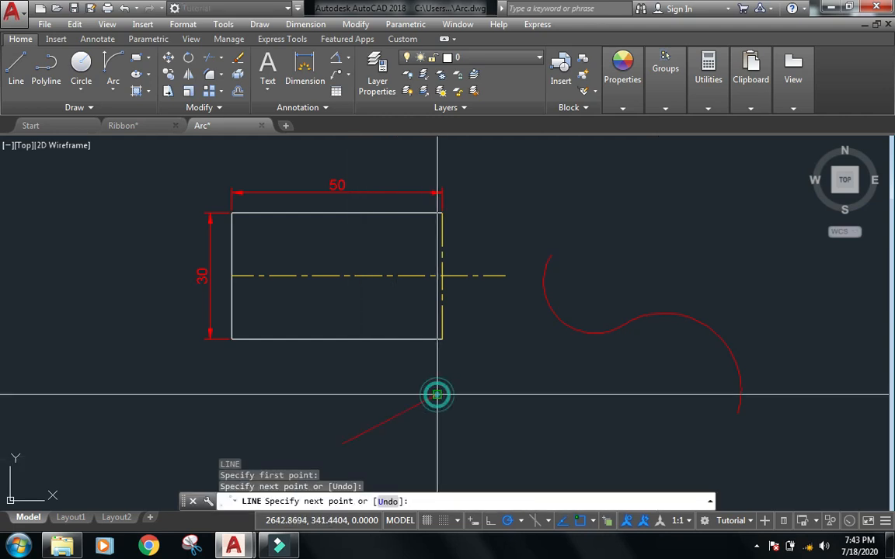
key("Escape")
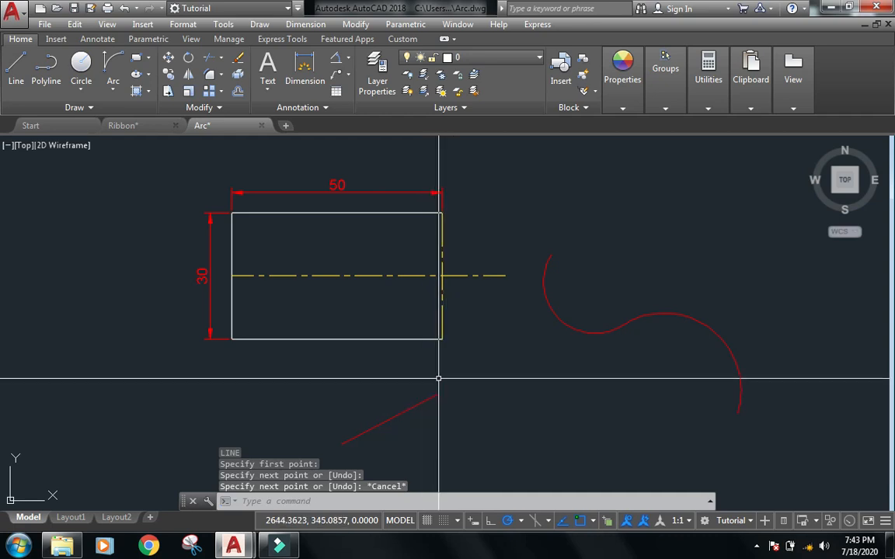
- Use the Continue arc method to add a tangent arc from the sloped line's upper end, curving down to the right
left_click(114, 90)
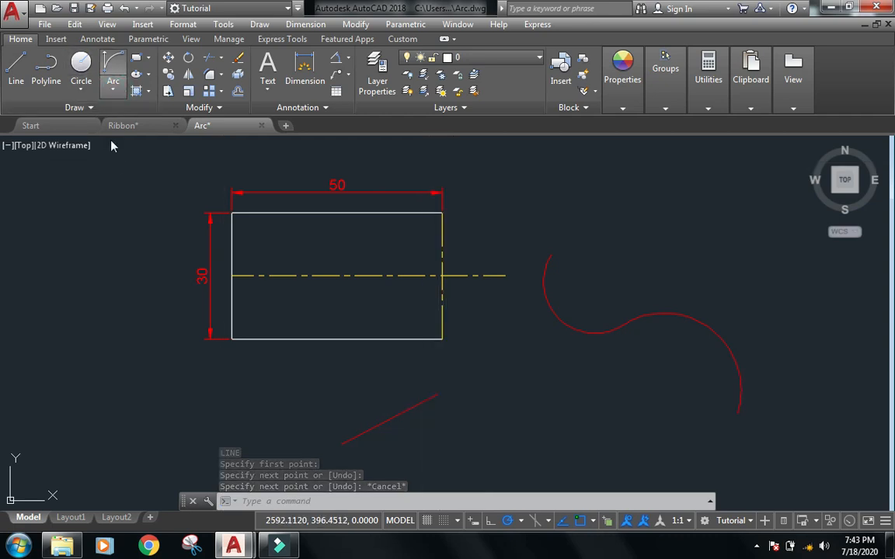
left_click(139, 410)
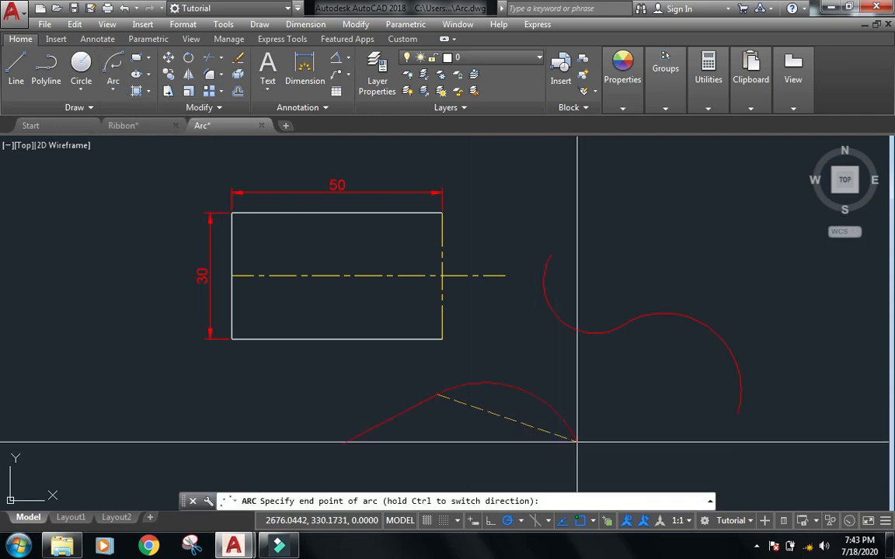
left_click(576, 441)
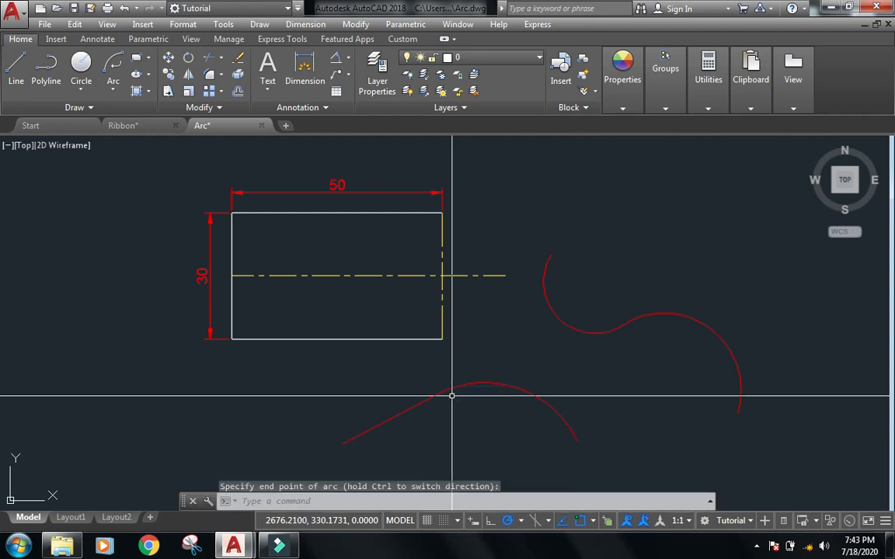